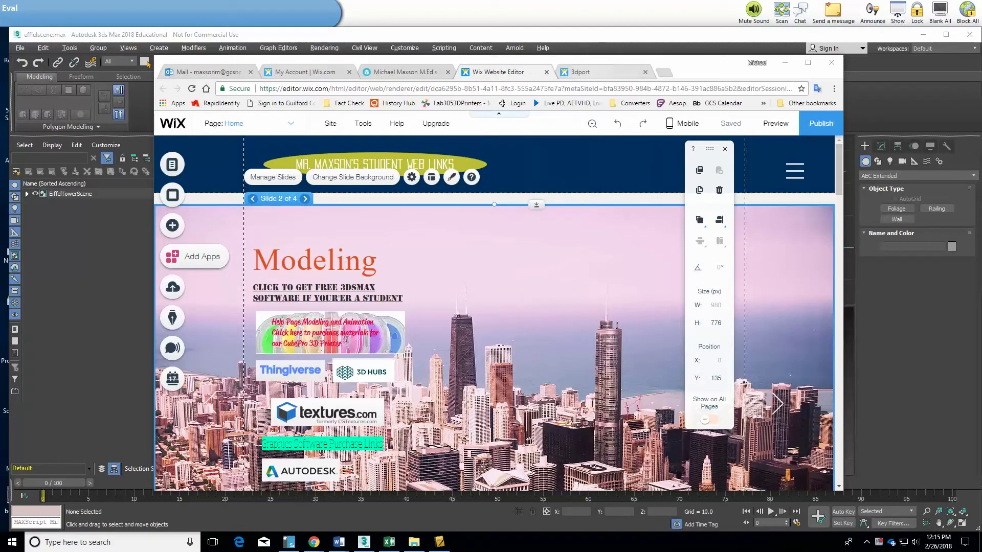
Compare the published 3dport site with its Wix editor page, and bring up the Sketchfab models page
{"action": "key", "text": "ctrl+Tab"}
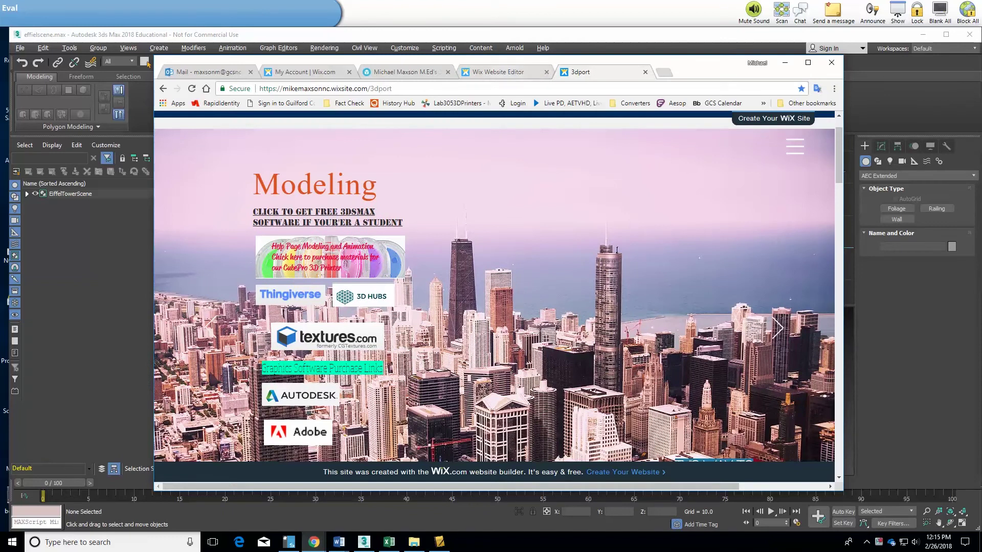
{"action": "key", "text": "ctrl+shift+Tab"}
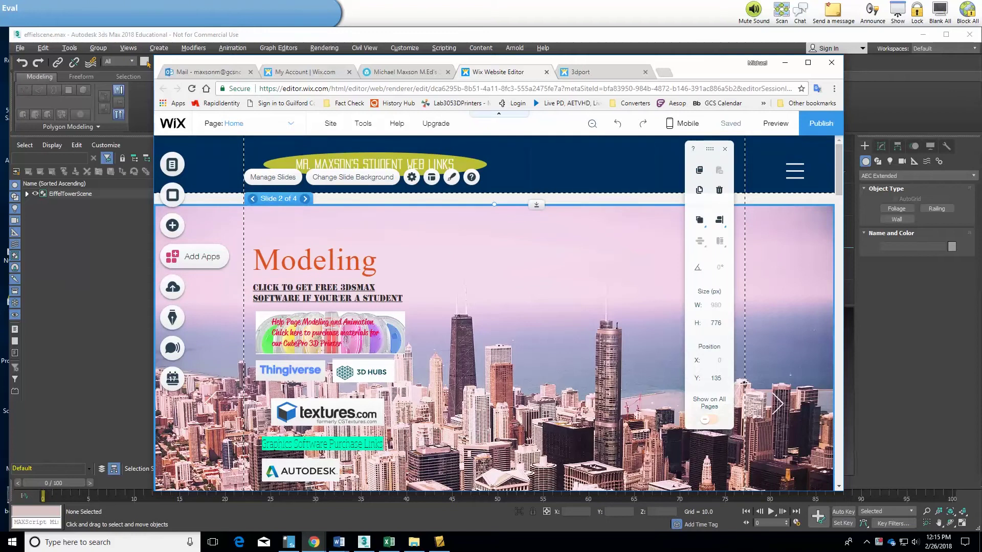
{"action": "key", "text": "ctrl+shift+Tab"}
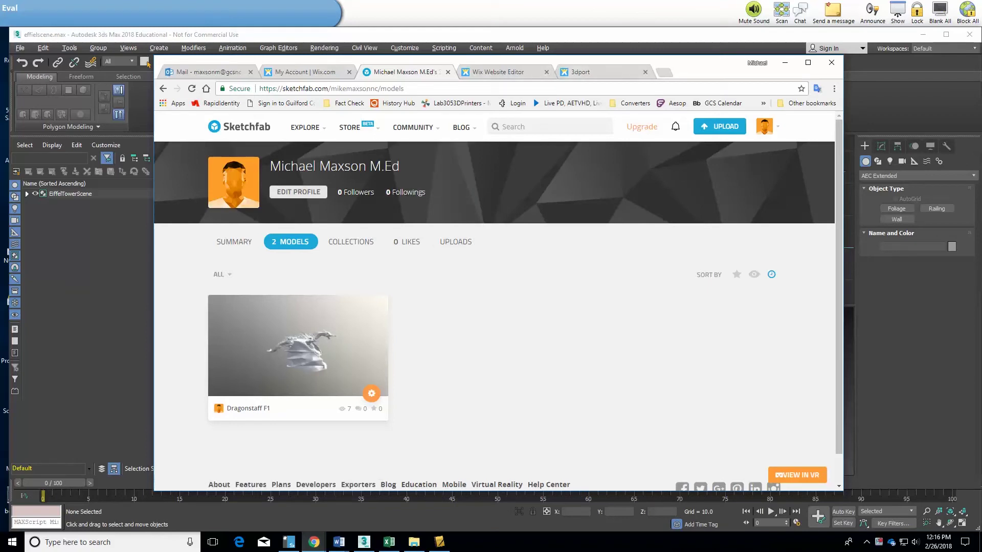
Switch to 3ds Max and start exporting the Eiffel Tower scene with gw::OBJ-Exporter (*.OBJ) as the file type
{"action": "key", "text": "alt+Tab"}
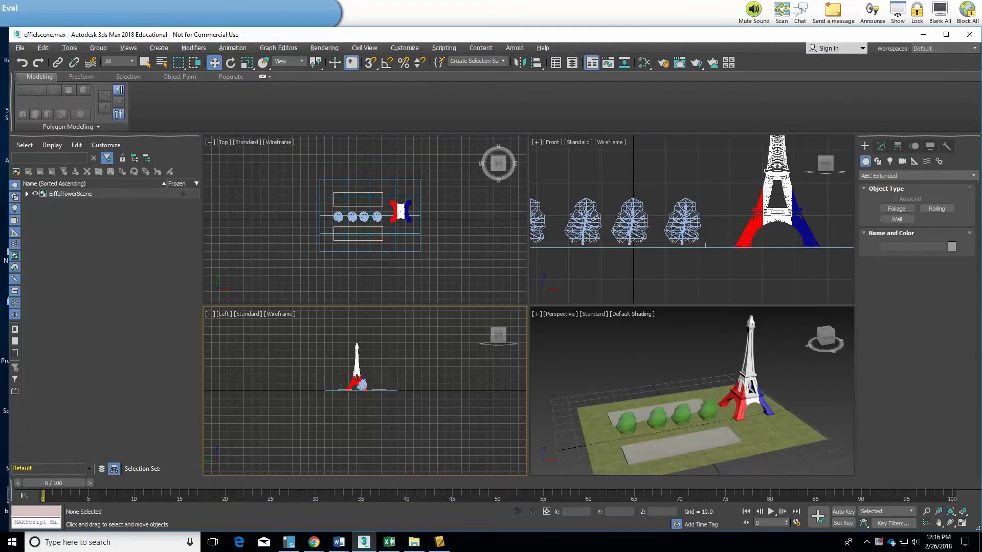
{"action": "mouse_move", "coordinate": [826, 336]}
{"action": "left_mouse_down"}
{"action": "mouse_move", "coordinate": [818, 348]}
{"action": "mouse_move", "coordinate": [828, 327]}
{"action": "mouse_move", "coordinate": [716, 328]}
{"action": "mouse_move", "coordinate": [726, 346]}
{"action": "mouse_move", "coordinate": [813, 369]}
{"action": "mouse_move", "coordinate": [839, 335]}
{"action": "left_mouse_up"}
{"action": "middle_click_drag", "start_coordinate": [818, 379], "coordinate": [857, 380], "text": "alt"}
{"action": "left_click_drag", "start_coordinate": [832, 333], "coordinate": [831, 339]}
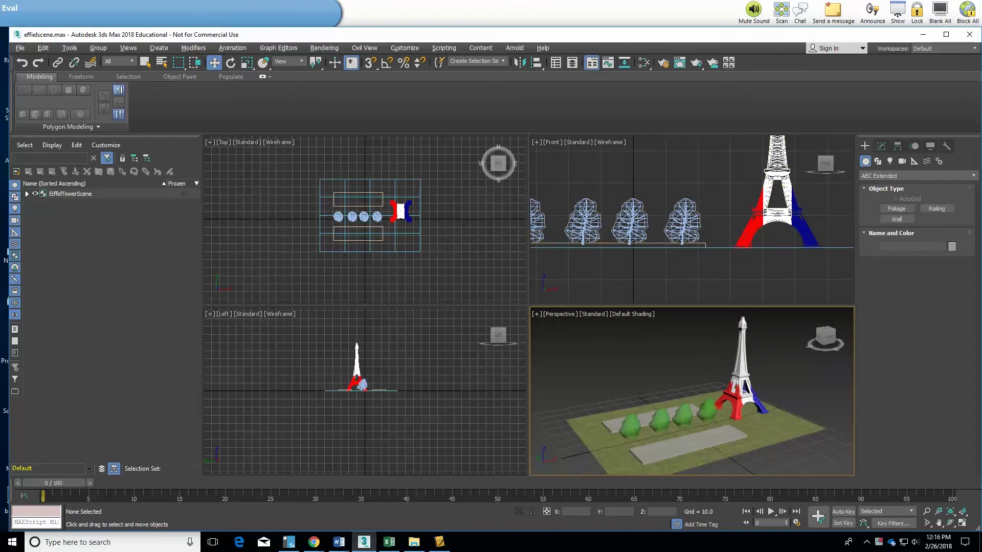
{"action": "left_click", "coordinate": [20, 48]}
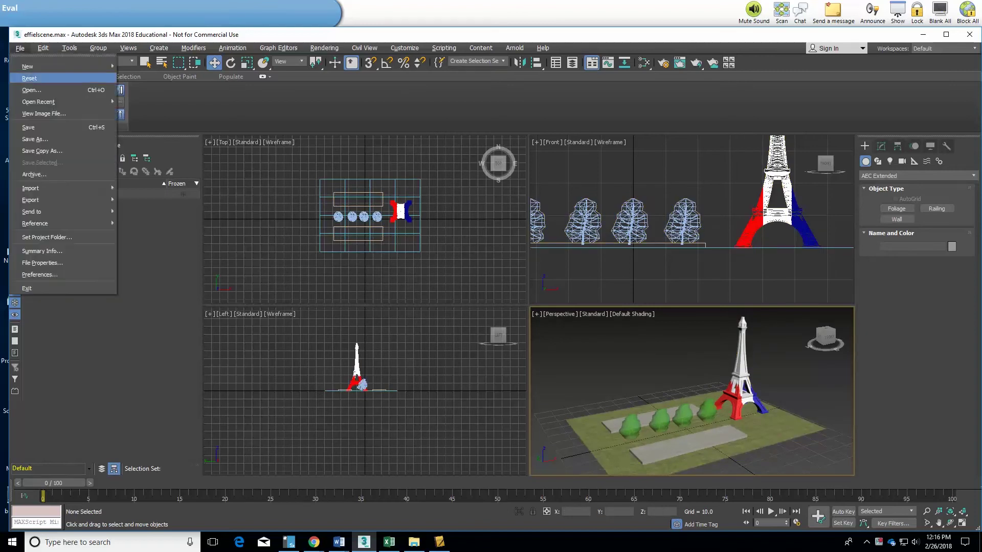
{"action": "mouse_move", "coordinate": [48, 200]}
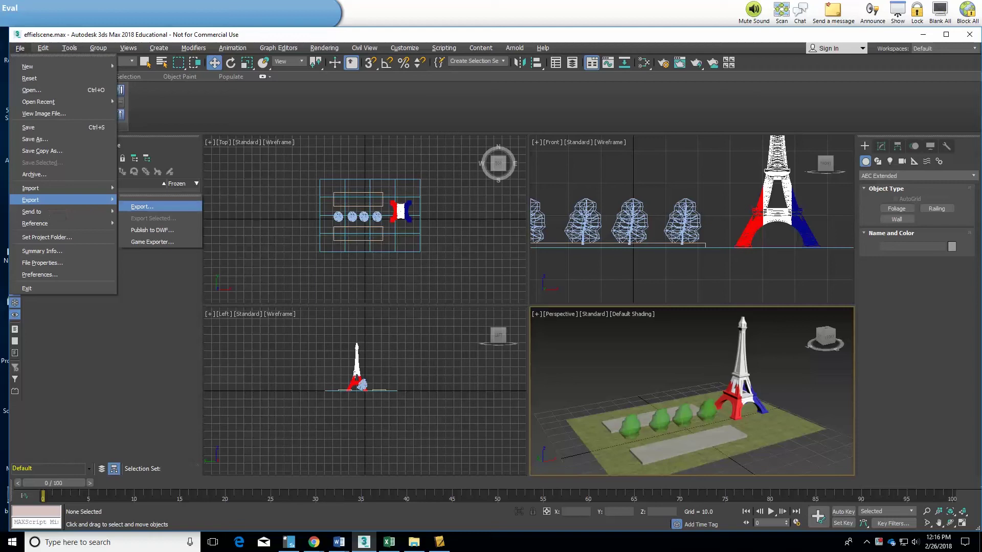
{"action": "left_click", "coordinate": [142, 206]}
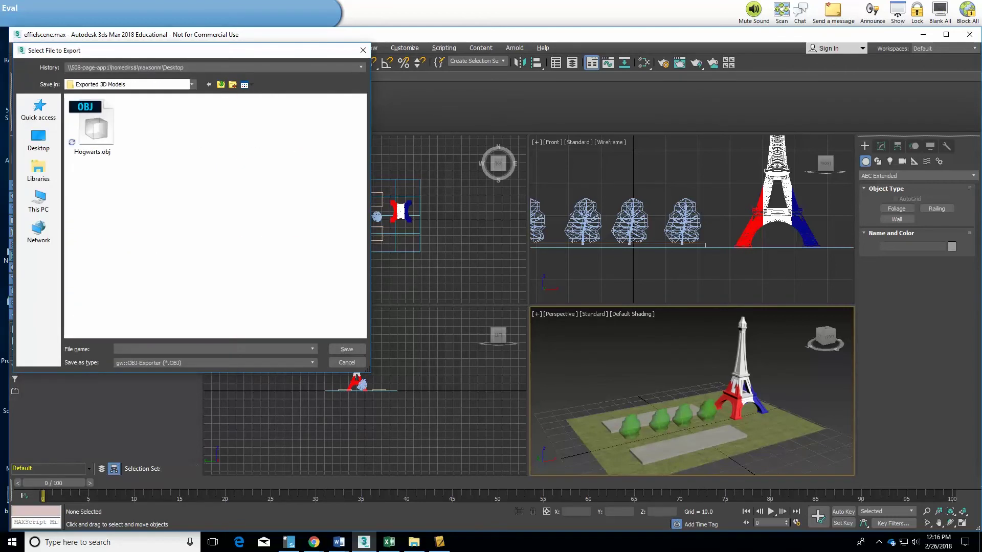
{"action": "left_click", "coordinate": [215, 362]}
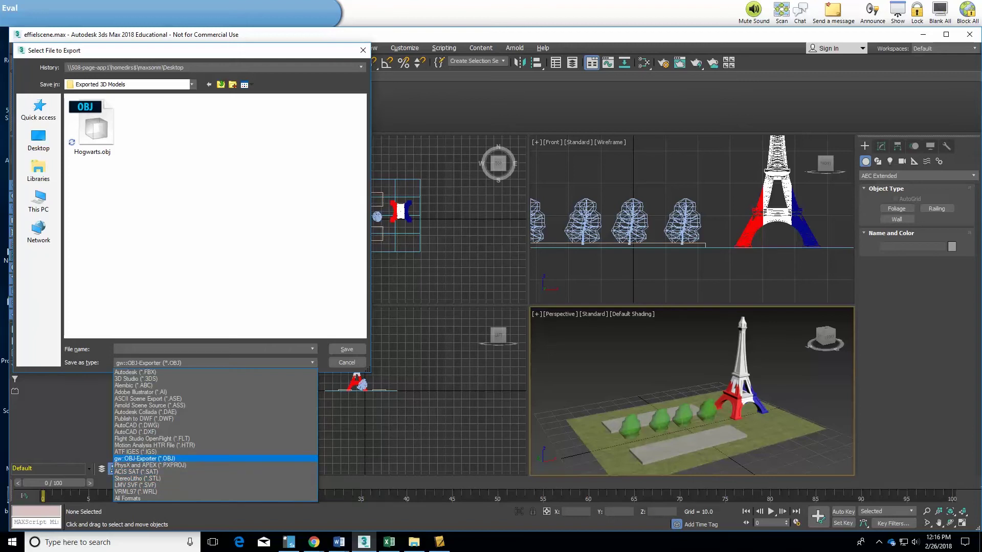
{"action": "key", "text": "Return"}
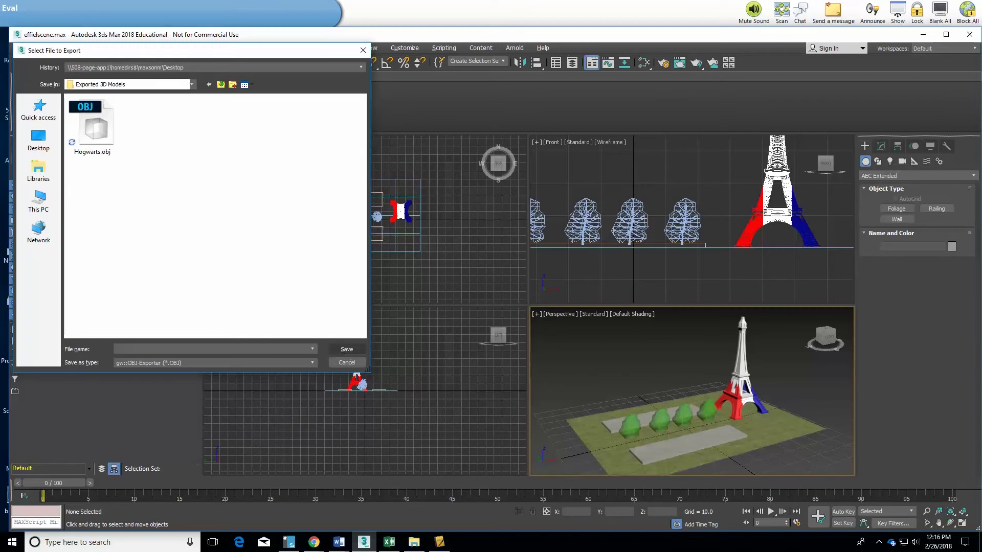
Name the export file eiffeltowerscene and complete the OBJ export with the existing export options
{"action": "left_click", "coordinate": [117, 349]}
{"action": "type", "text": "eiffeltowerscene"}
{"action": "key", "text": "Return"}
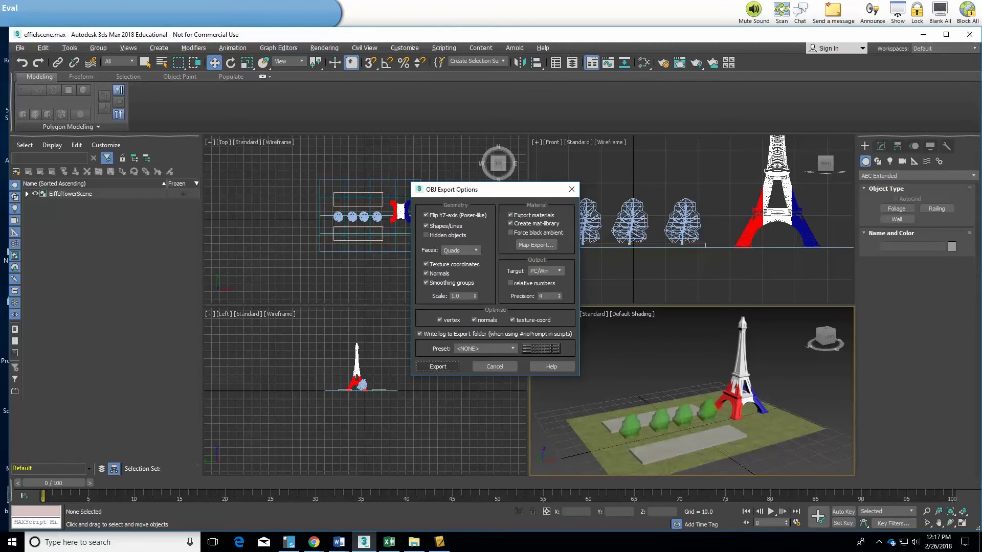
{"action": "key", "text": "Return"}
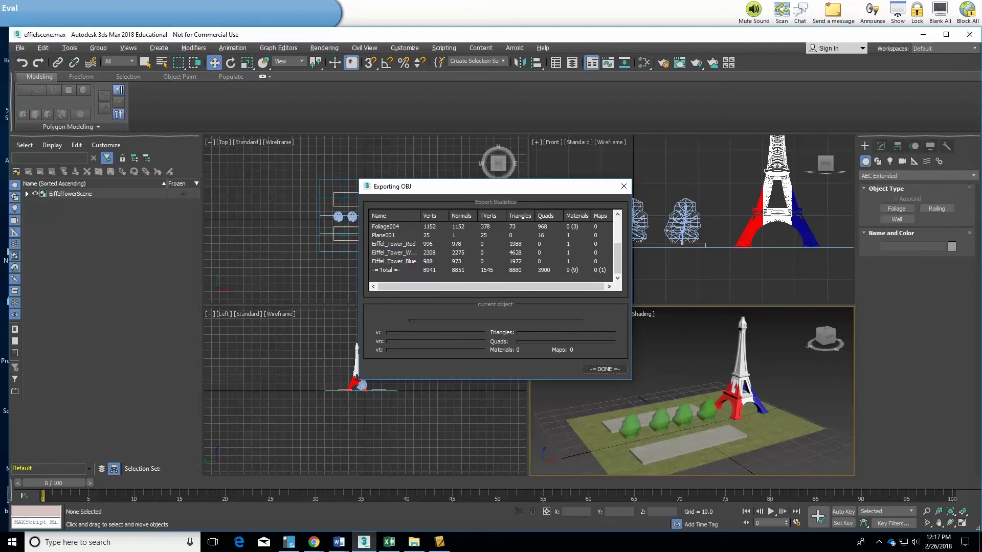
{"action": "key", "text": "Return"}
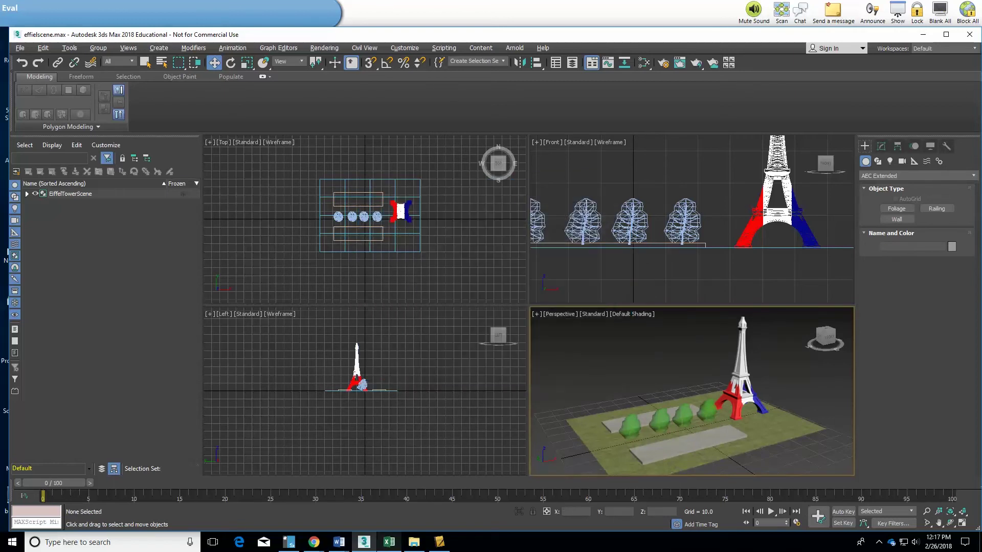
Check the exported eiffeltowerscene.obj by opening it from the Exported 3D Models folder in 3D Builder, and close the viewer
{"action": "left_click", "coordinate": [414, 542]}
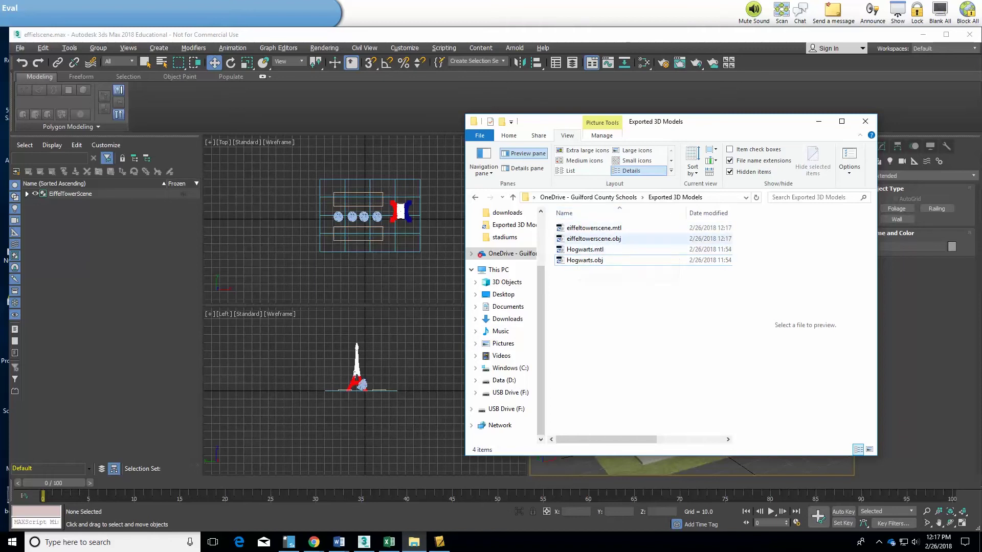
{"action": "right_click", "coordinate": [570, 239]}
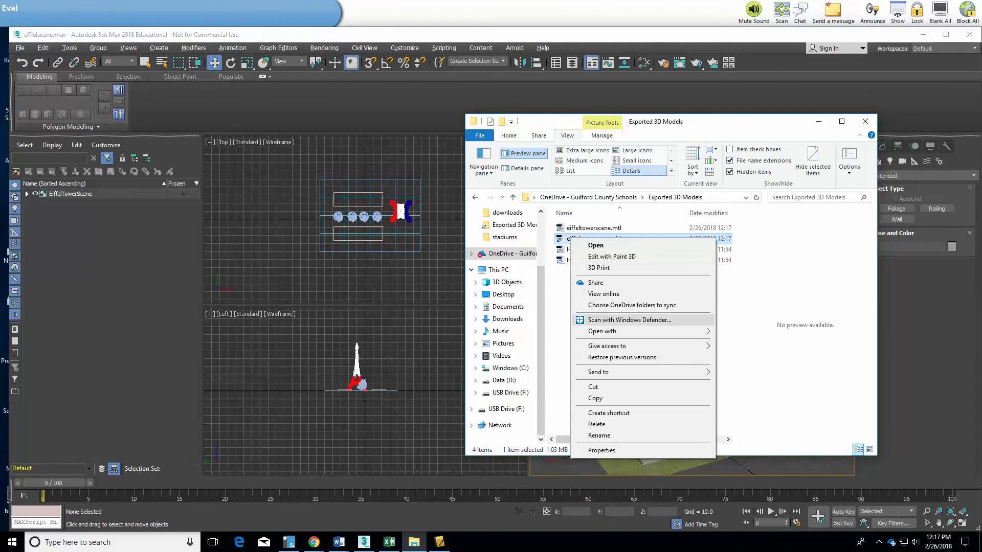
{"action": "mouse_move", "coordinate": [602, 331]}
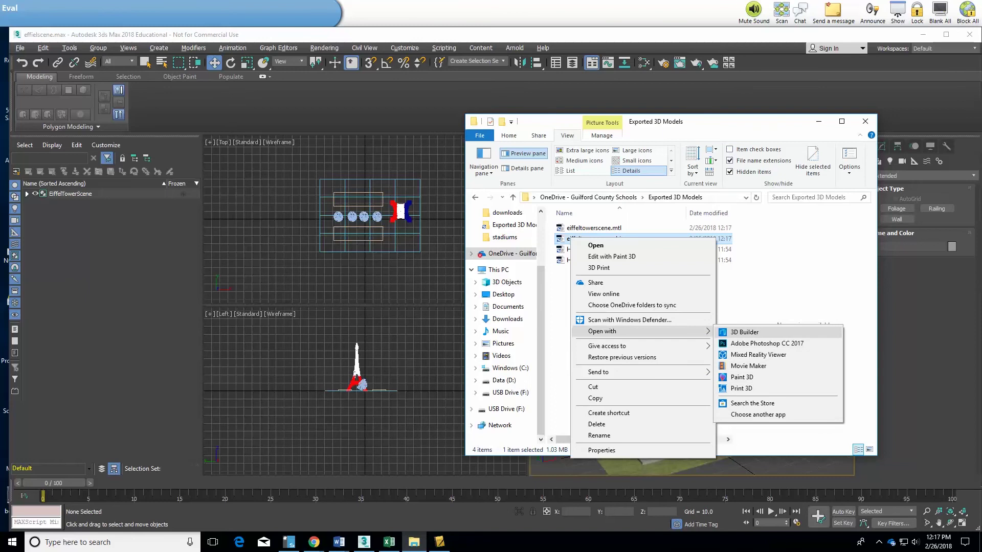
{"action": "left_click", "coordinate": [745, 332]}
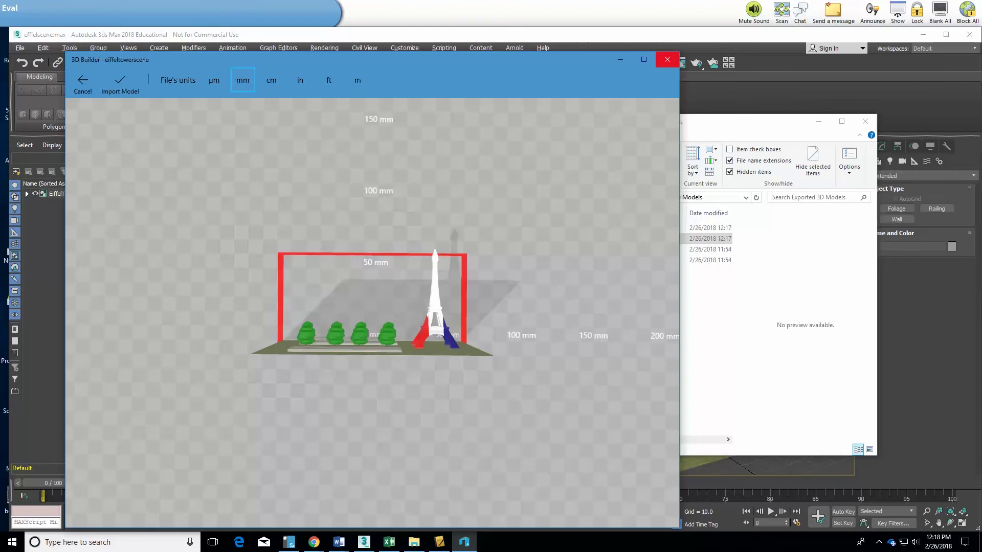
{"action": "left_click", "coordinate": [667, 59]}
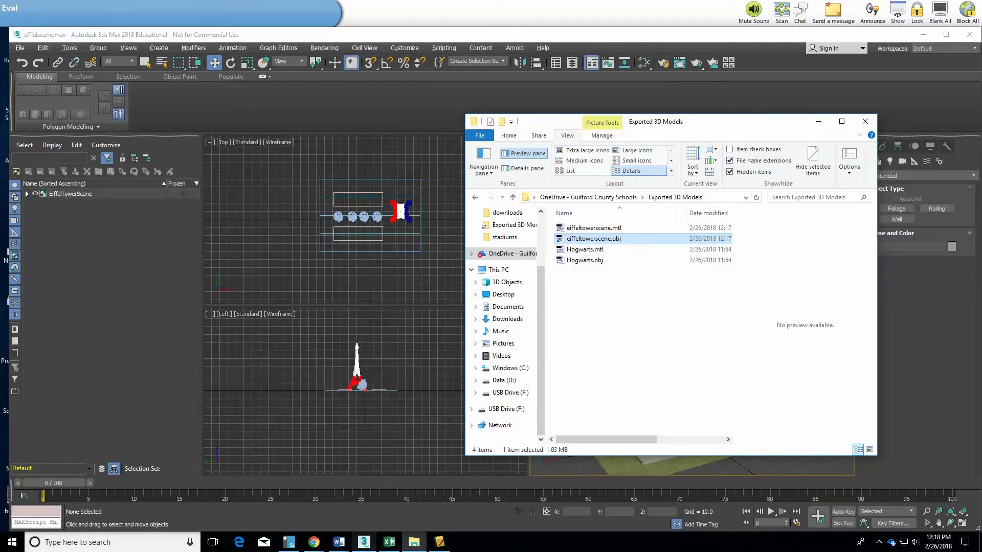
Switch to Sketchfab, start a new model upload and browse to the Exported 3D Models folder on OneDrive
{"action": "mouse_move", "coordinate": [314, 542]}
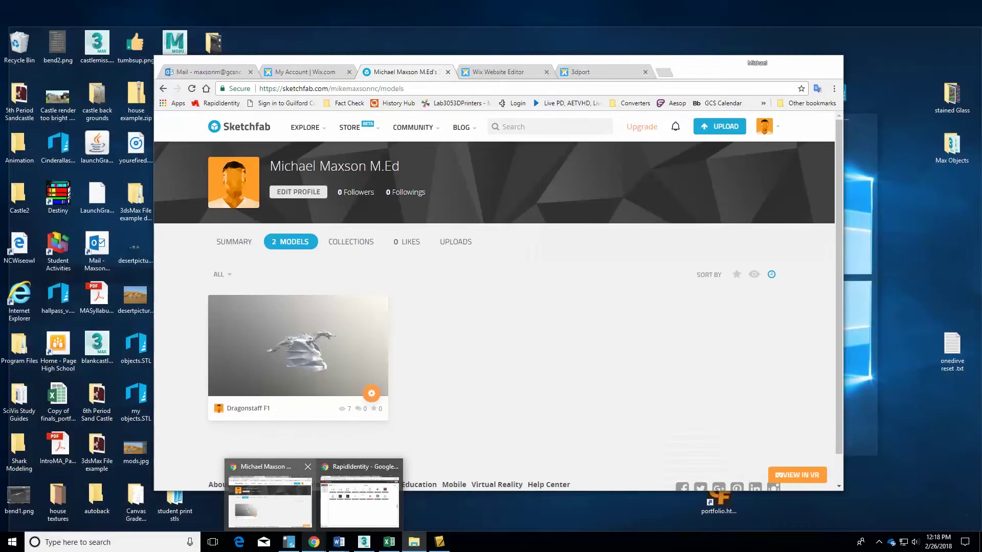
{"action": "left_click", "coordinate": [270, 499]}
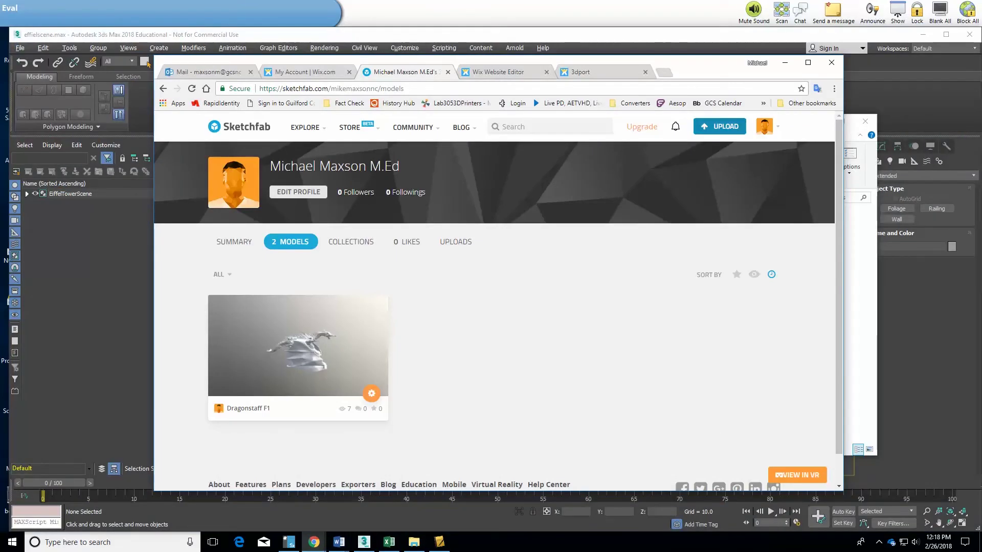
{"action": "left_click", "coordinate": [719, 126]}
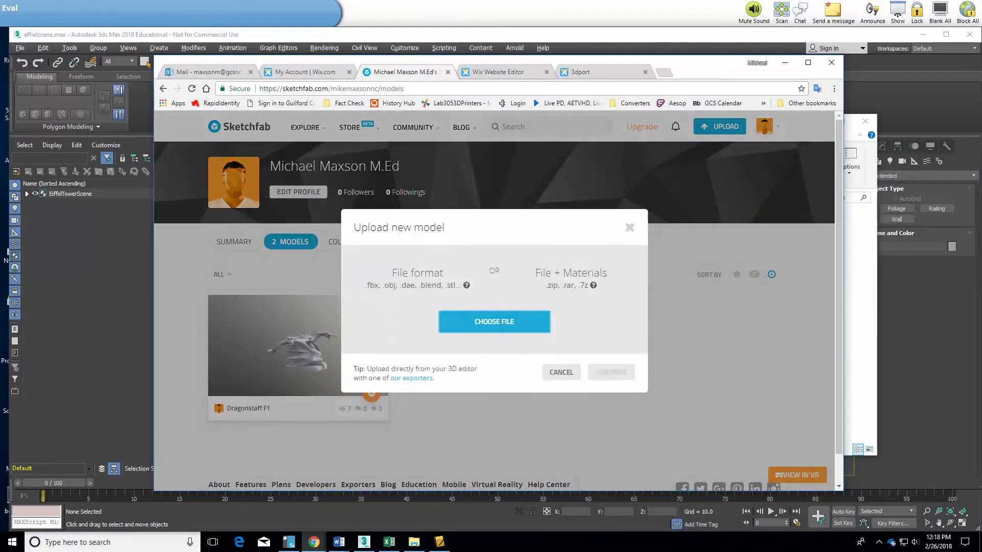
{"action": "left_click", "coordinate": [494, 321]}
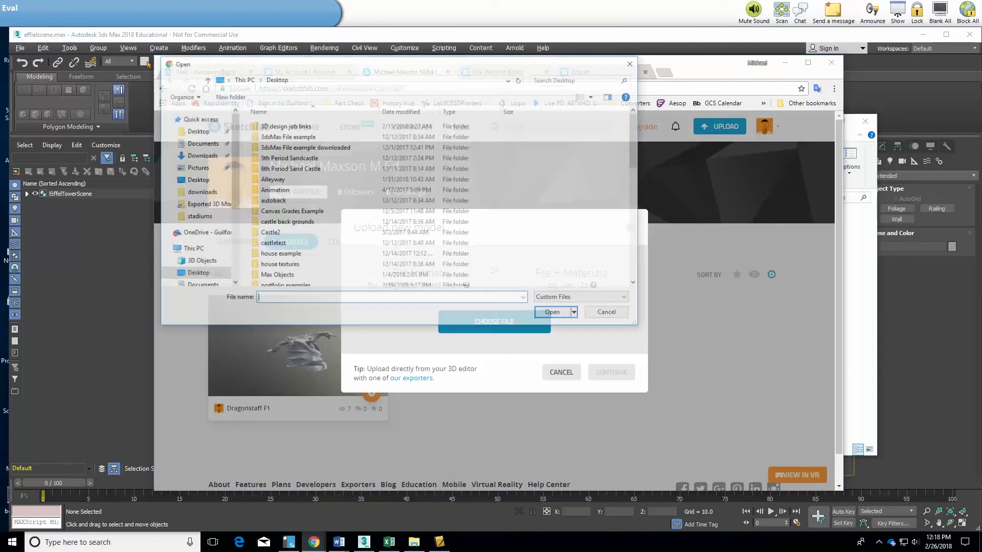
{"action": "left_click", "coordinate": [201, 232]}
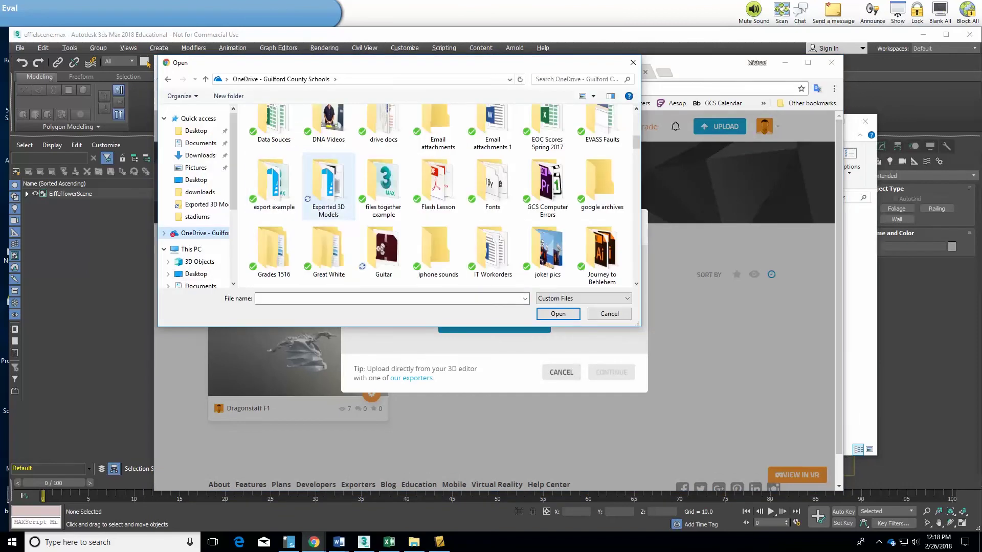
{"action": "double_click", "coordinate": [328, 187]}
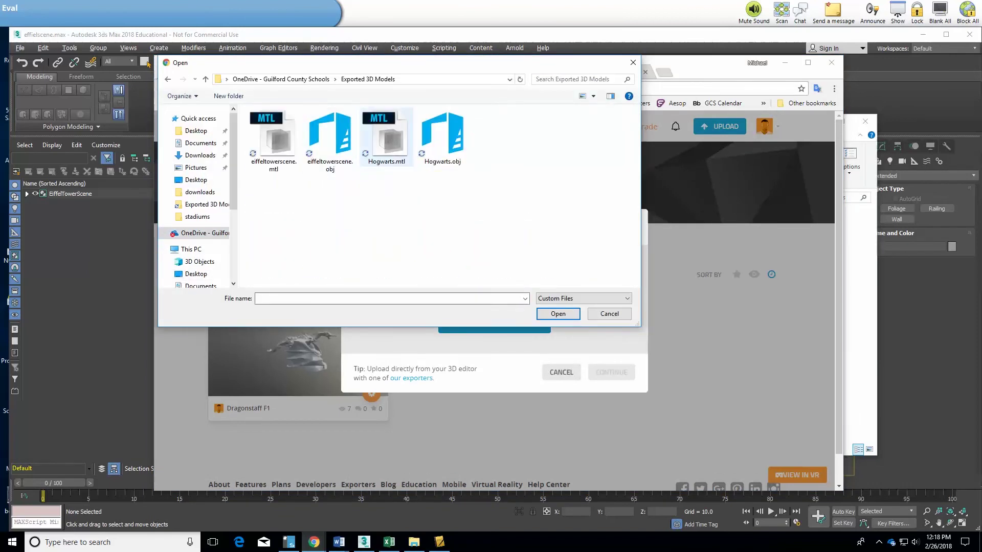
Try to upload Hogwarts.obj as the new model, and return to the file selection for another upload
{"action": "left_click", "coordinate": [442, 136]}
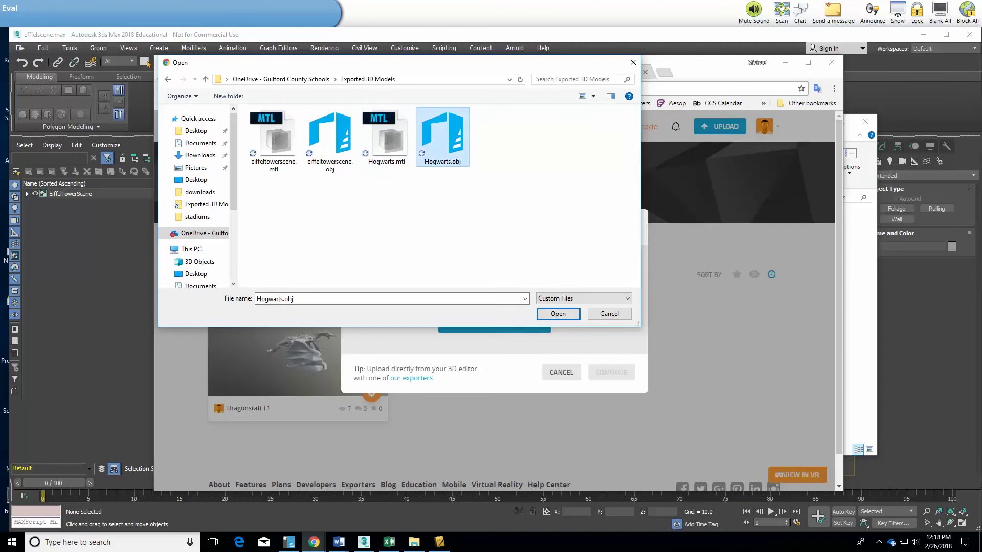
{"action": "key", "text": "Return"}
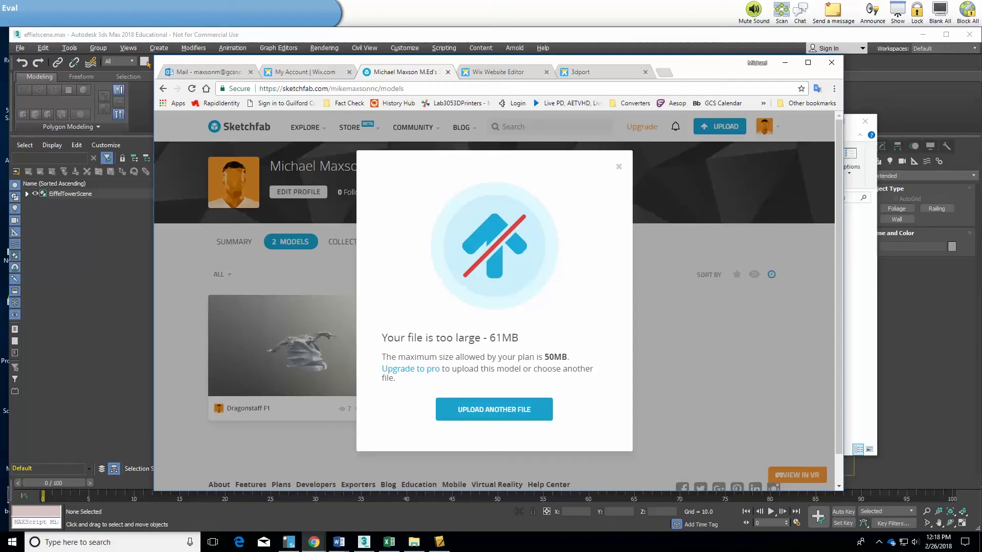
{"action": "left_click", "coordinate": [494, 409]}
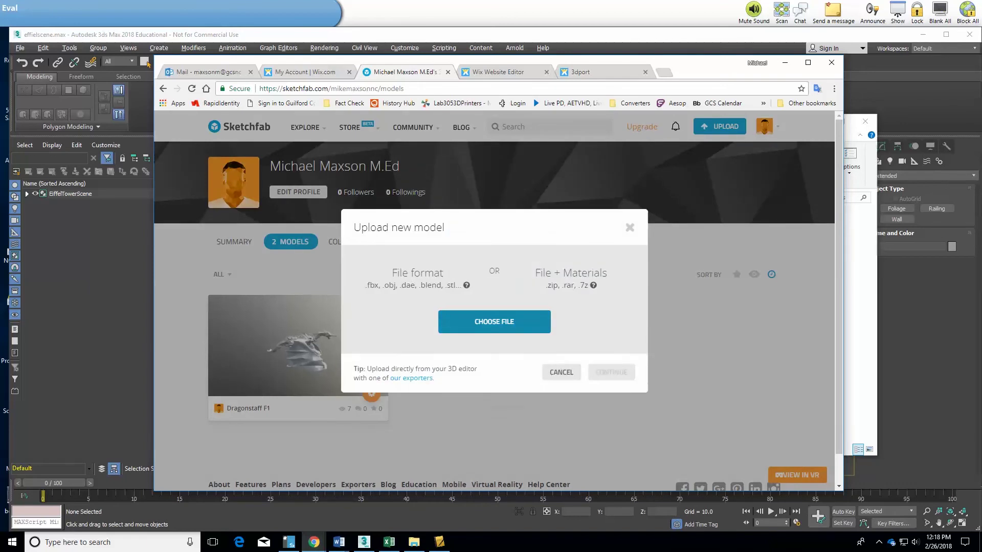
Choose eiffeltowerscene.obj as the model file and continue with its upload
{"action": "left_click", "coordinate": [494, 321]}
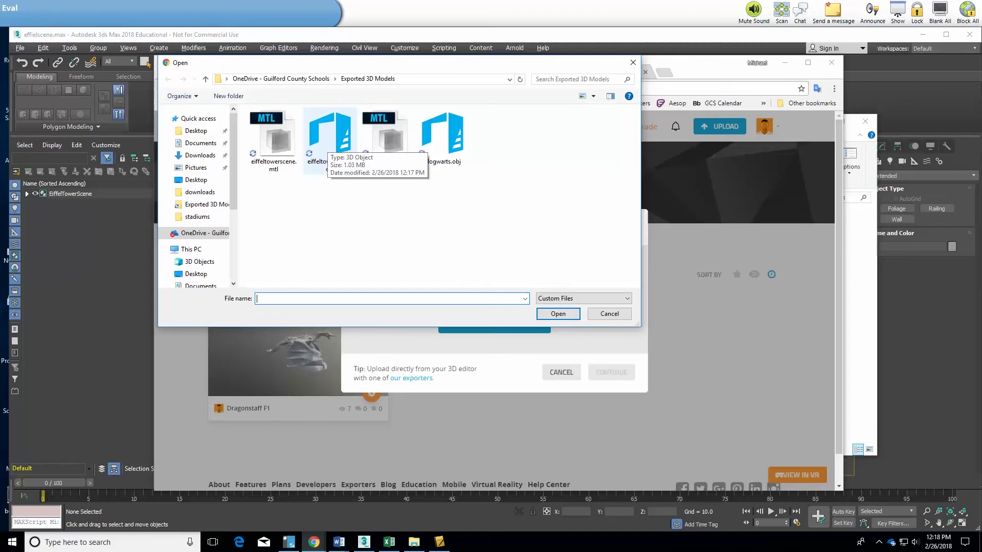
{"action": "left_click", "coordinate": [328, 141]}
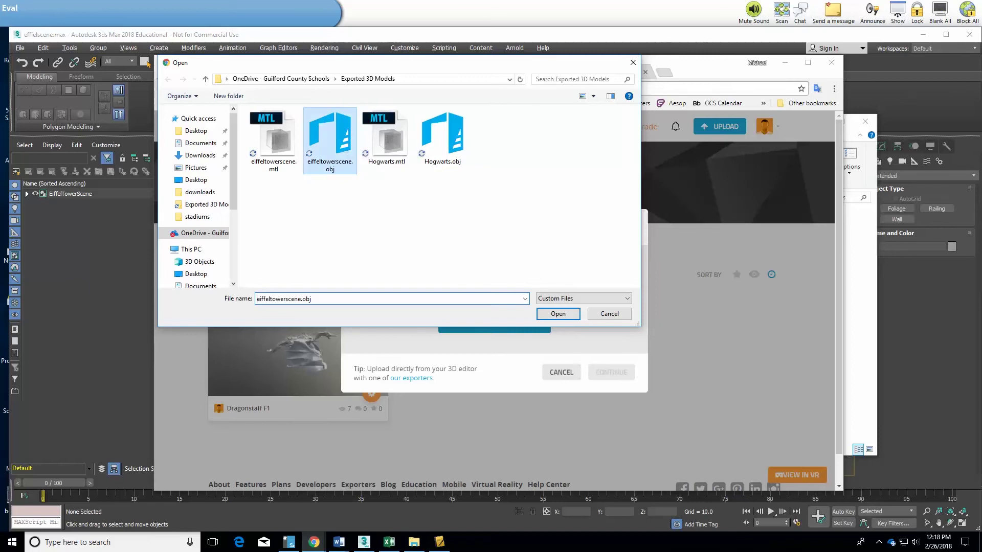
{"action": "left_click", "coordinate": [558, 314]}
{"action": "key", "text": "Return"}
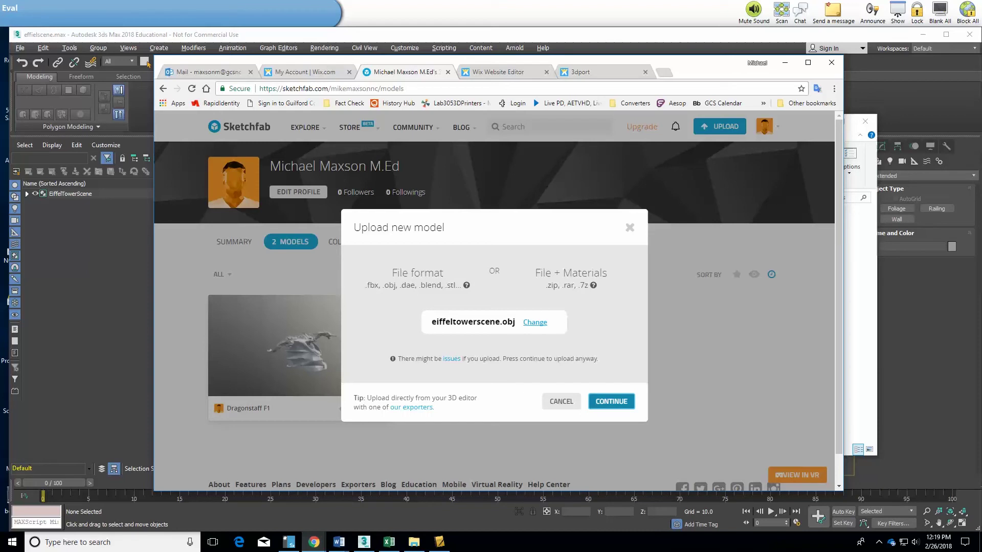
{"action": "key", "text": "Return"}
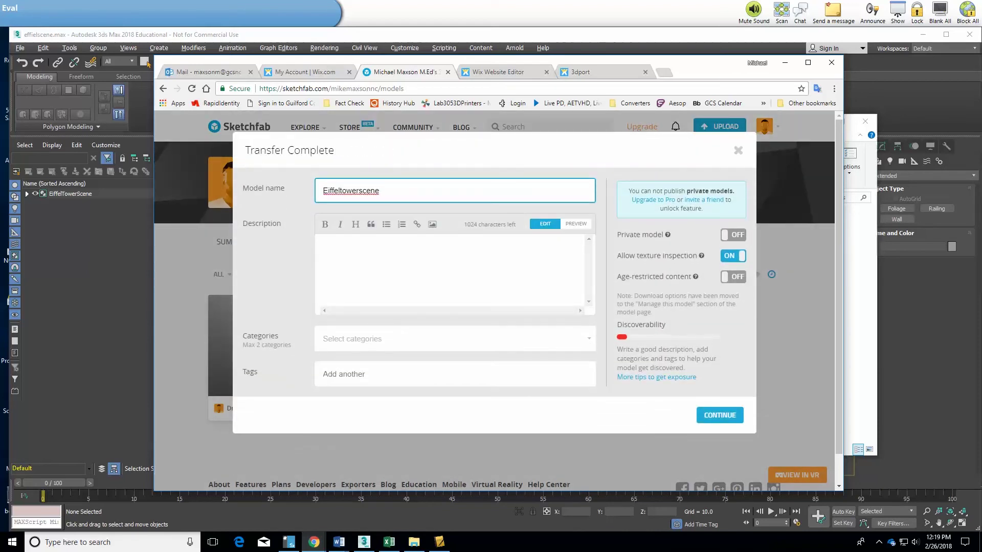
Name the model "Eiffel Tower Scene" and enter the description "Quick model of Eiffel tower with some grass and trees"
{"action": "type", "text": "Qu"}
{"action": "type", "text": "ic"}
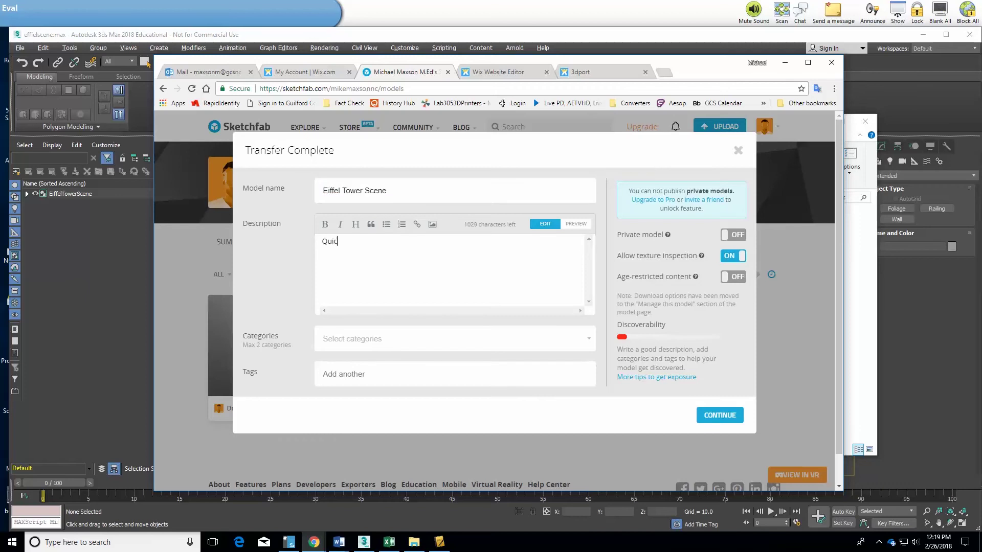
{"action": "type", "text": "k model"}
{"action": "type", "text": "of Eiffel tower"}
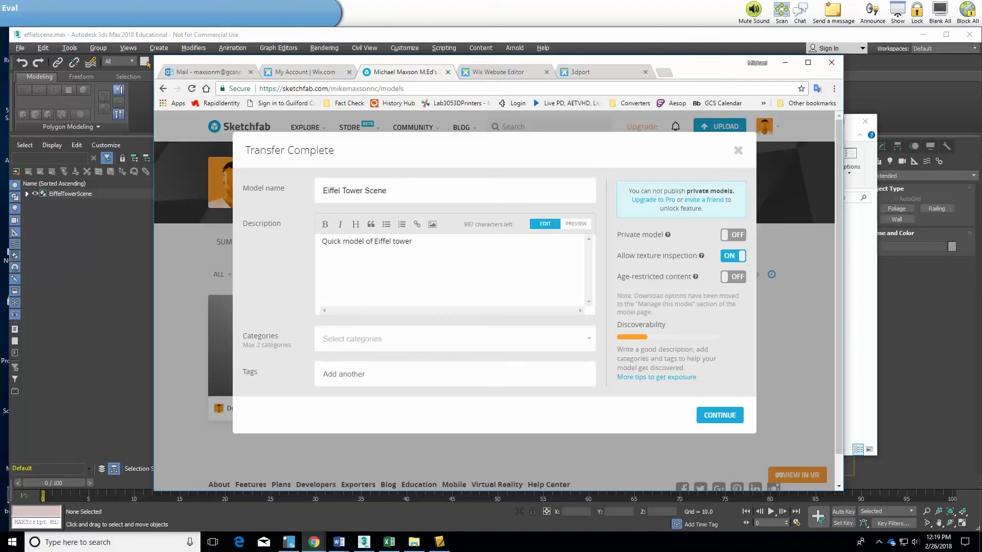
{"action": "type", "text": " with some"}
{"action": "type", "text": " grads and"}
{"action": "type", "text": " treees"}
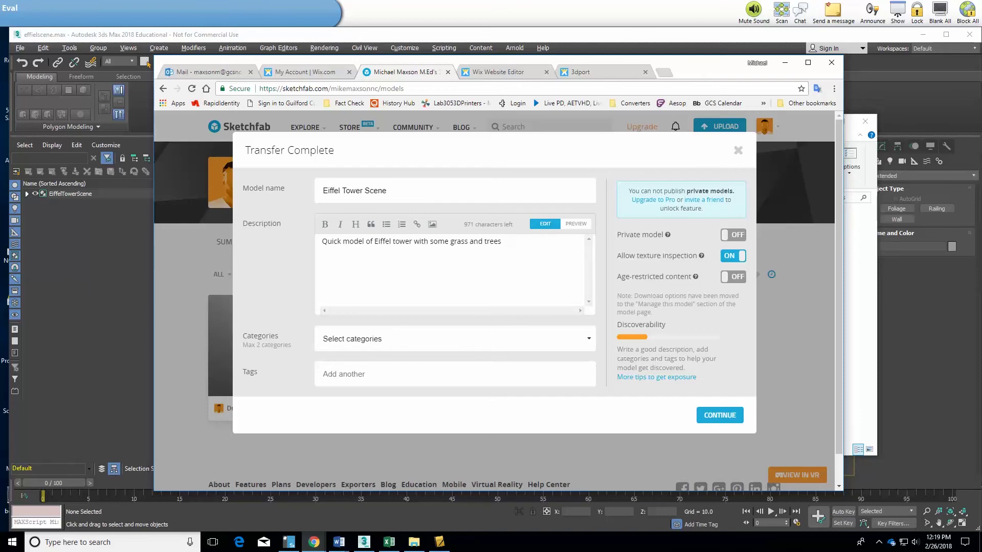
Assign the Architecture category to the uploaded model
{"action": "left_click", "coordinate": [358, 339]}
{"action": "left_click", "coordinate": [370, 383]}
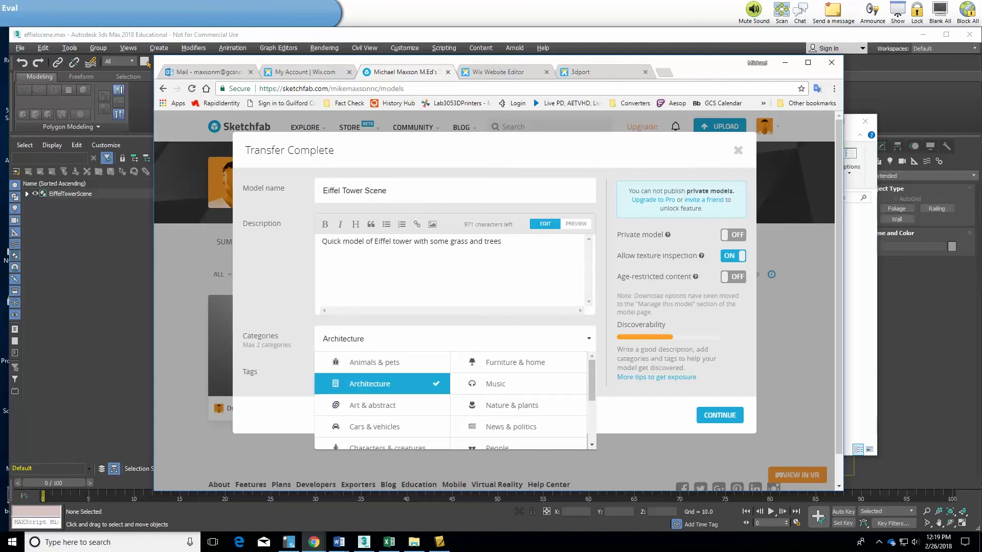
Submit the Eiffel Tower Scene model details, publish the model, and dismiss the publishing confirmation
{"action": "key", "text": "Escape"}
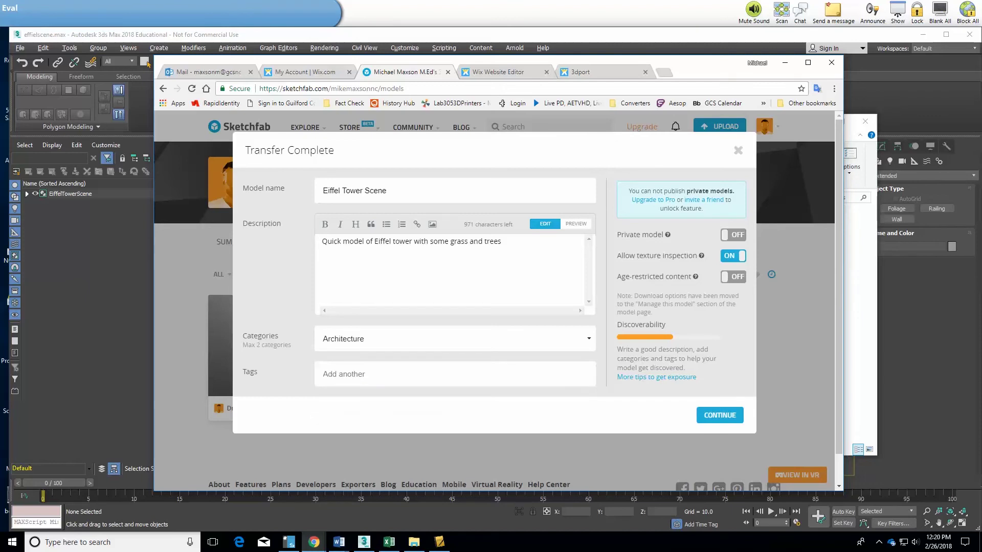
{"action": "left_click", "coordinate": [719, 415]}
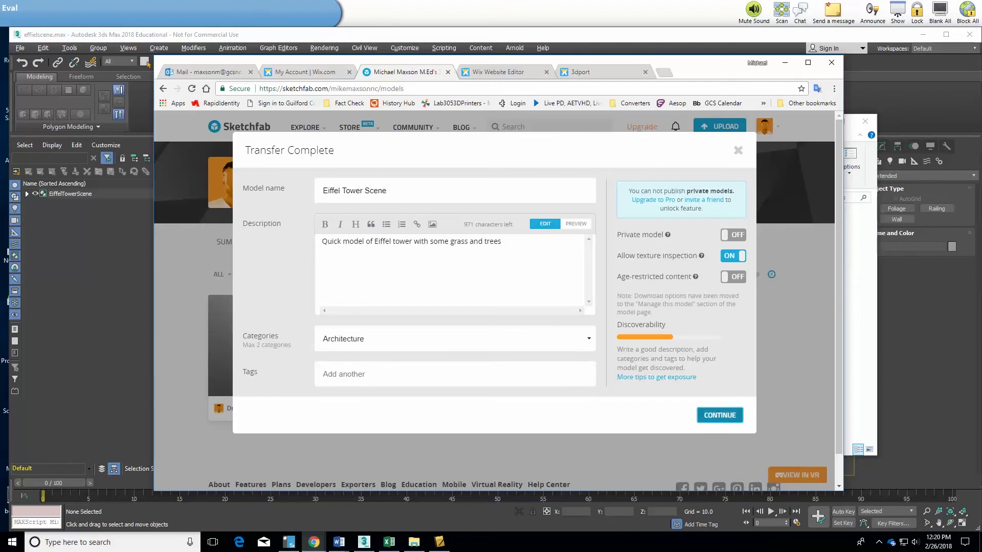
{"action": "key", "text": "Return"}
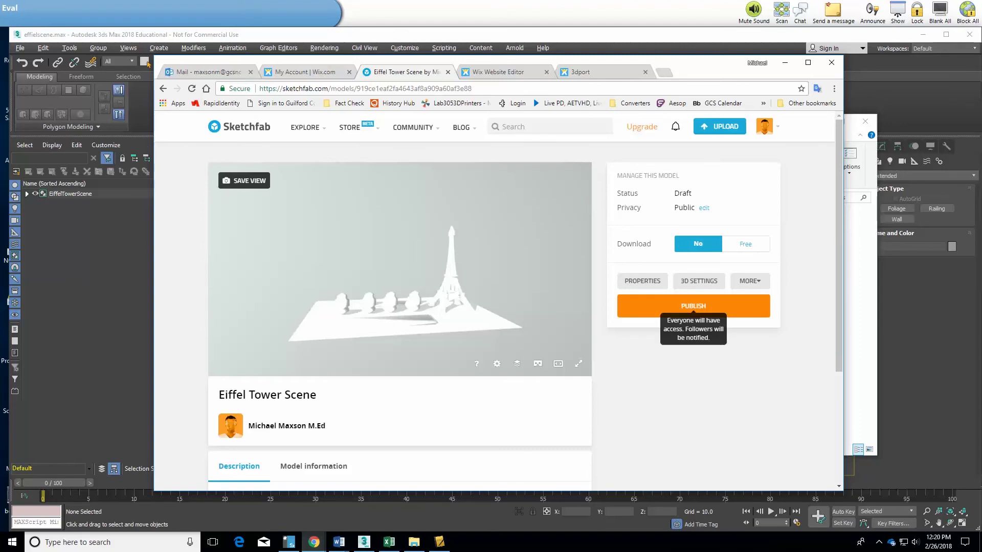
{"action": "left_click", "coordinate": [693, 306]}
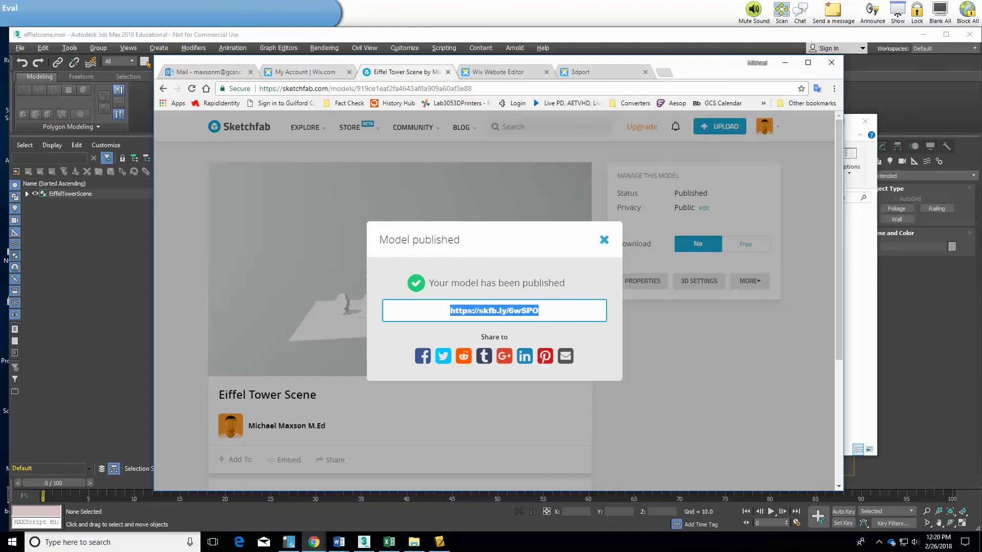
{"action": "left_click", "coordinate": [604, 240]}
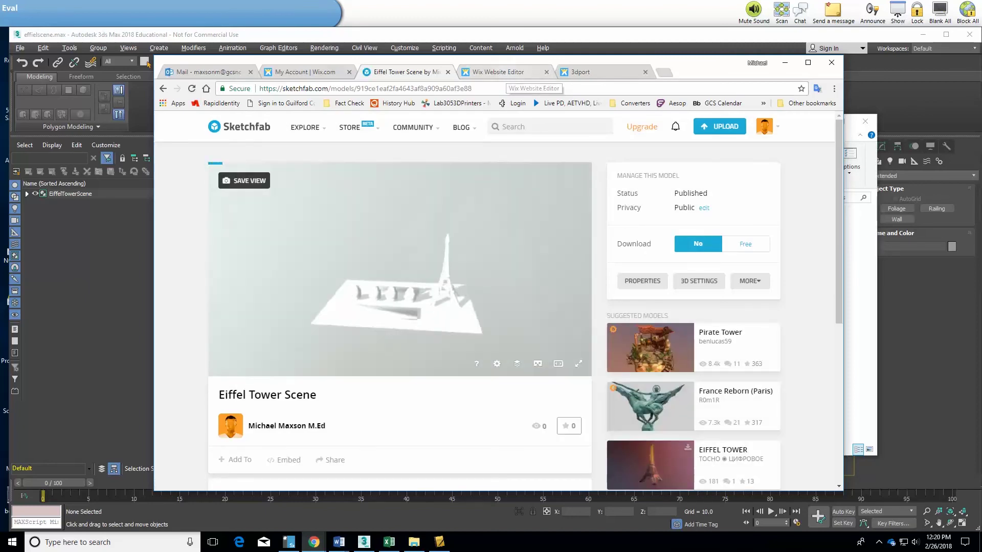
Copy the iframe embed code from the Eiffel Tower Scene's sharing options and close the sharing dialogs
{"action": "left_click", "coordinate": [506, 72]}
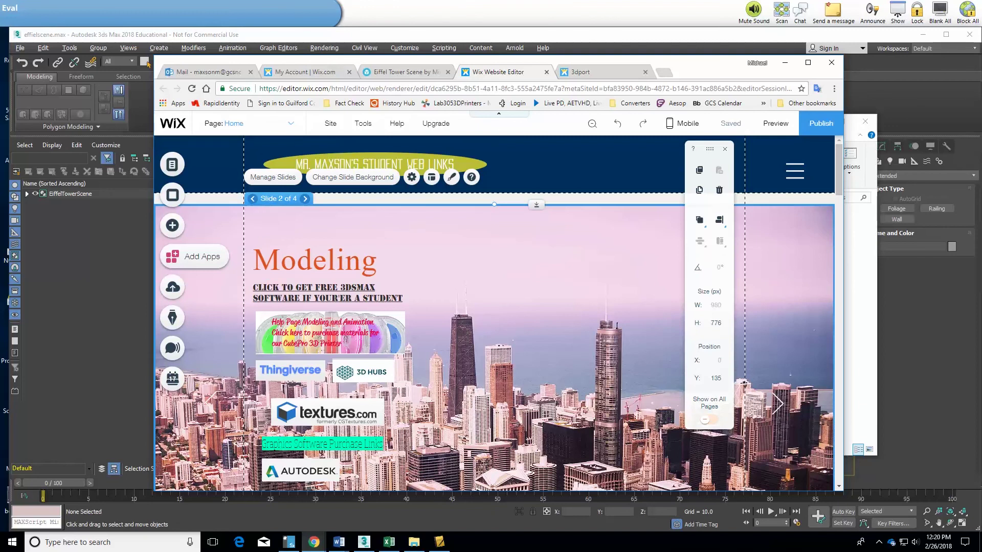
{"action": "left_click", "coordinate": [404, 72]}
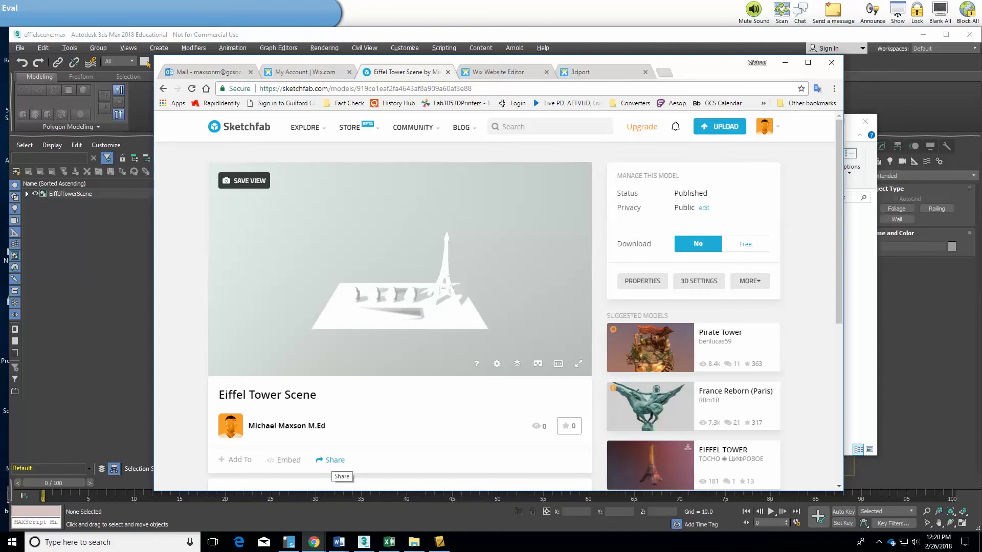
{"action": "left_click", "coordinate": [331, 461]}
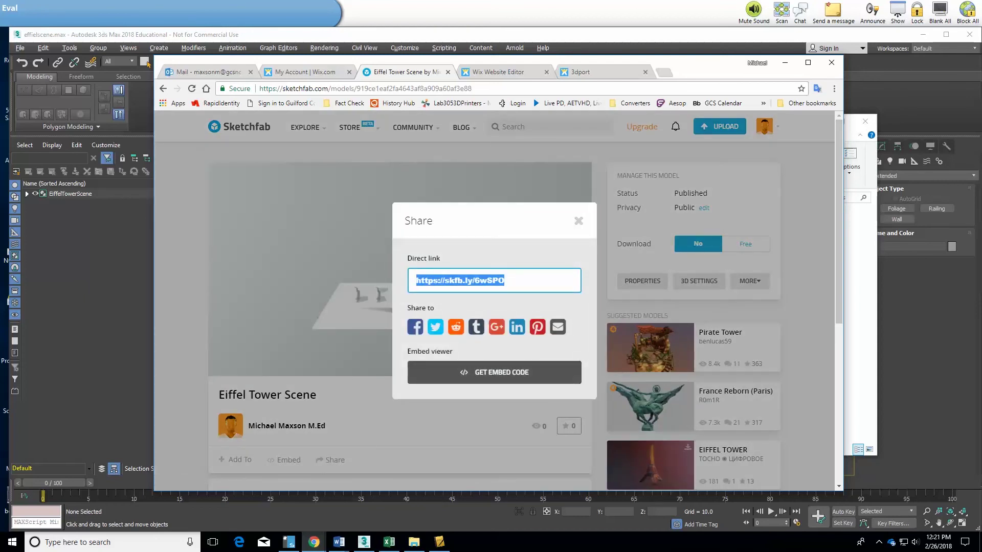
{"action": "left_click", "coordinate": [494, 372]}
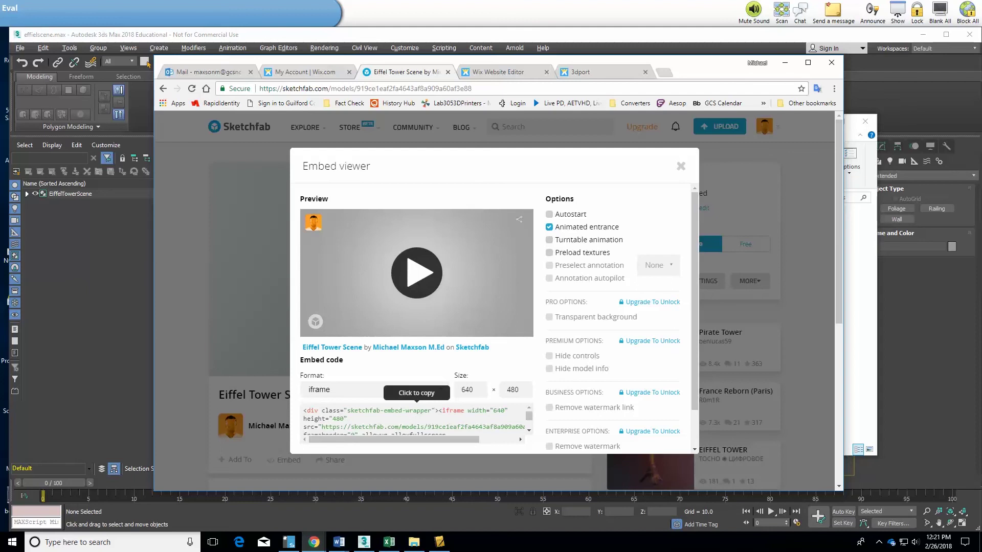
{"action": "left_click", "coordinate": [417, 419]}
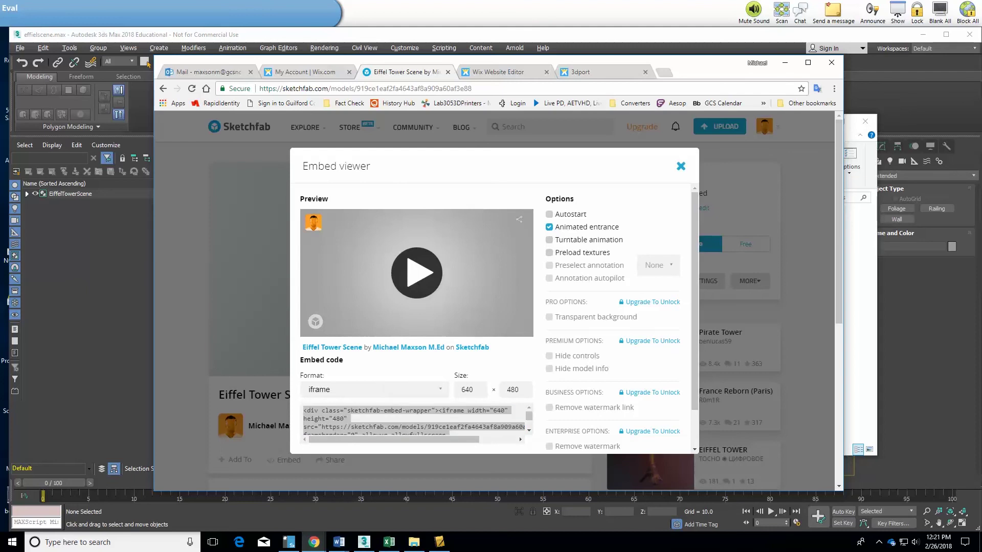
{"action": "left_click", "coordinate": [681, 166]}
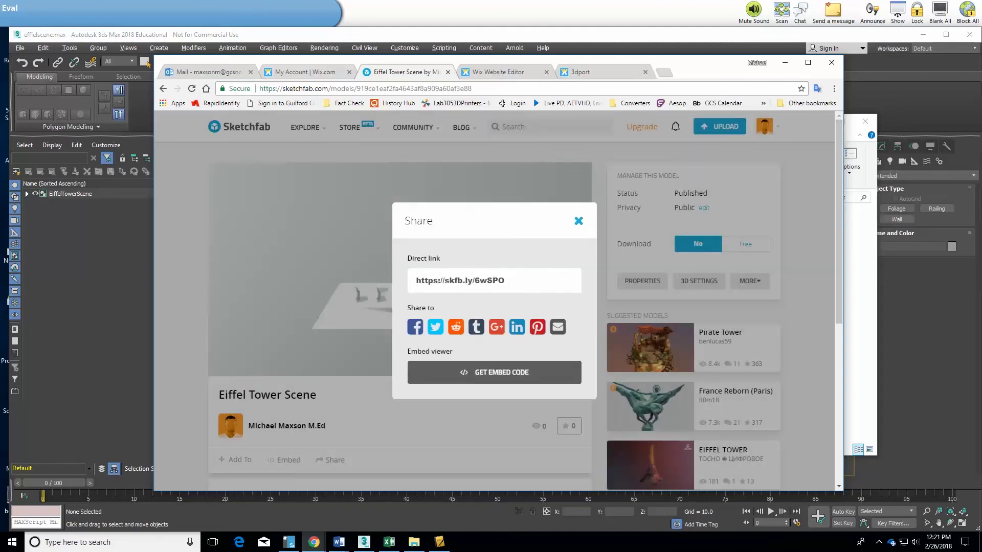
{"action": "left_click", "coordinate": [579, 221]}
Switch to the Wix Website Editor and place an HTML Code embed on the Modeling slide, beside the link column
{"action": "mouse_move", "coordinate": [462, 127]}
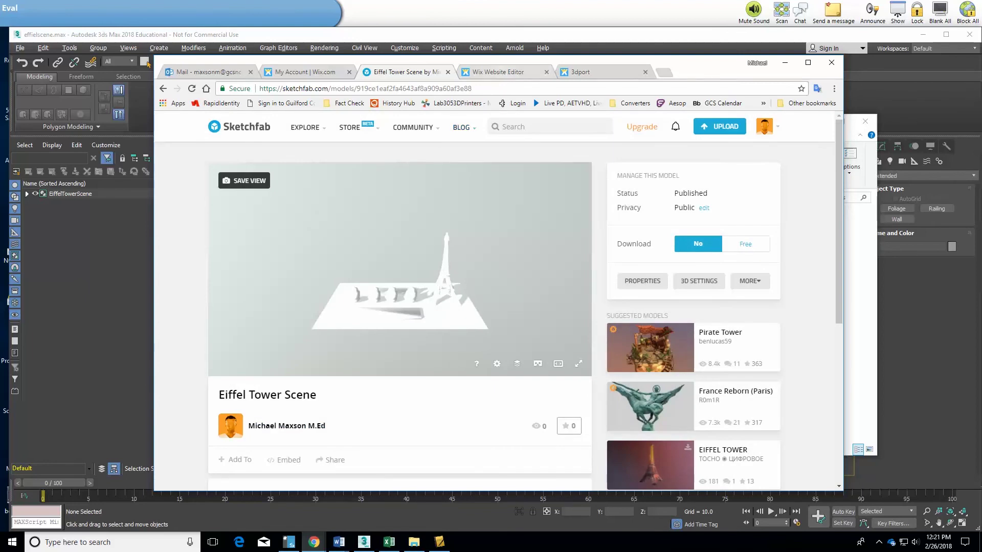
{"action": "left_click", "coordinate": [502, 72]}
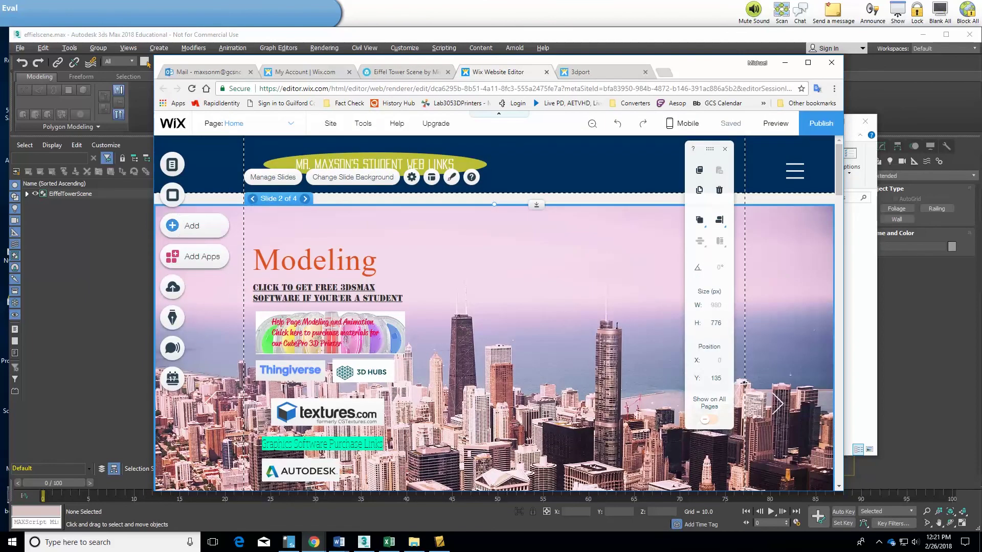
{"action": "left_click", "coordinate": [173, 225]}
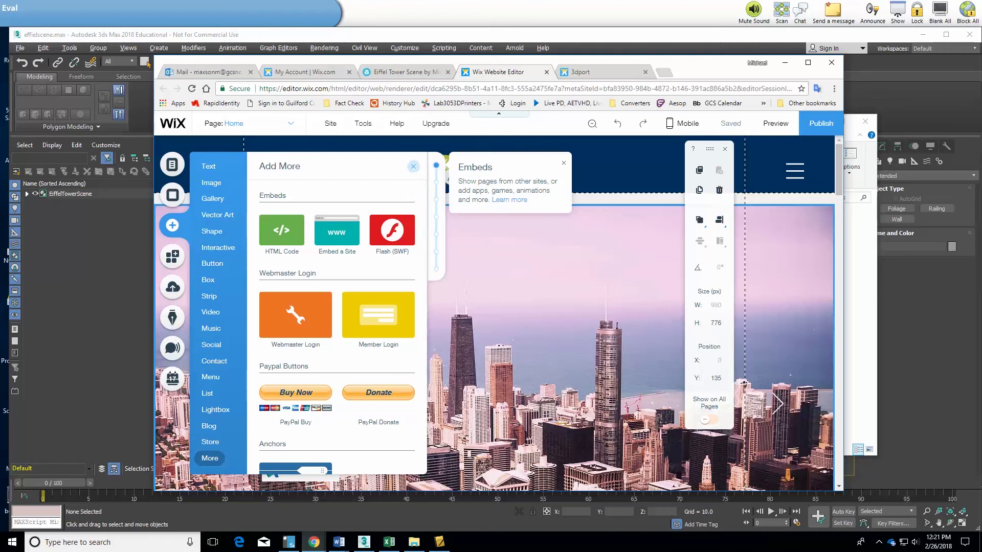
{"action": "left_click_drag", "start_coordinate": [282, 230], "coordinate": [583, 300]}
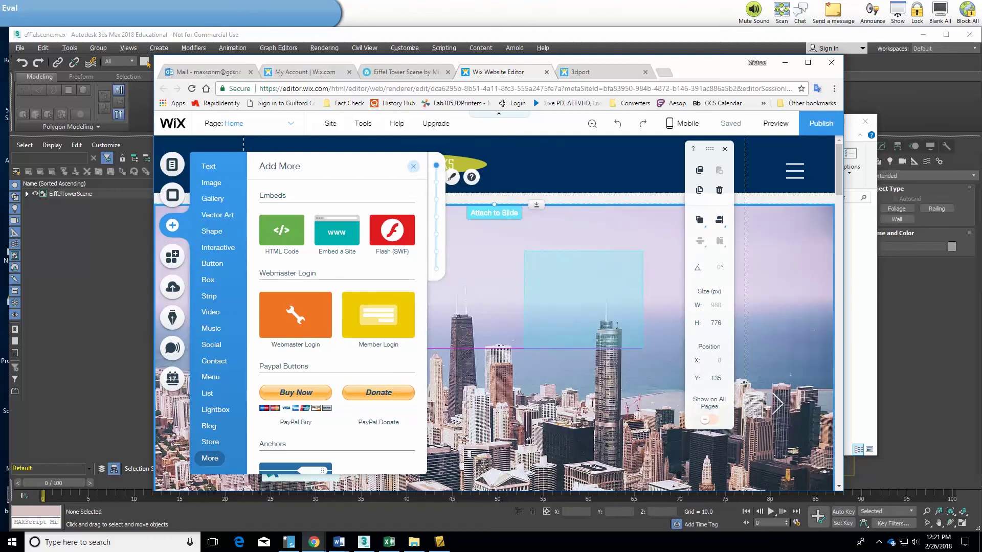
{"action": "left_click_drag", "start_coordinate": [547, 266], "coordinate": [547, 270]}
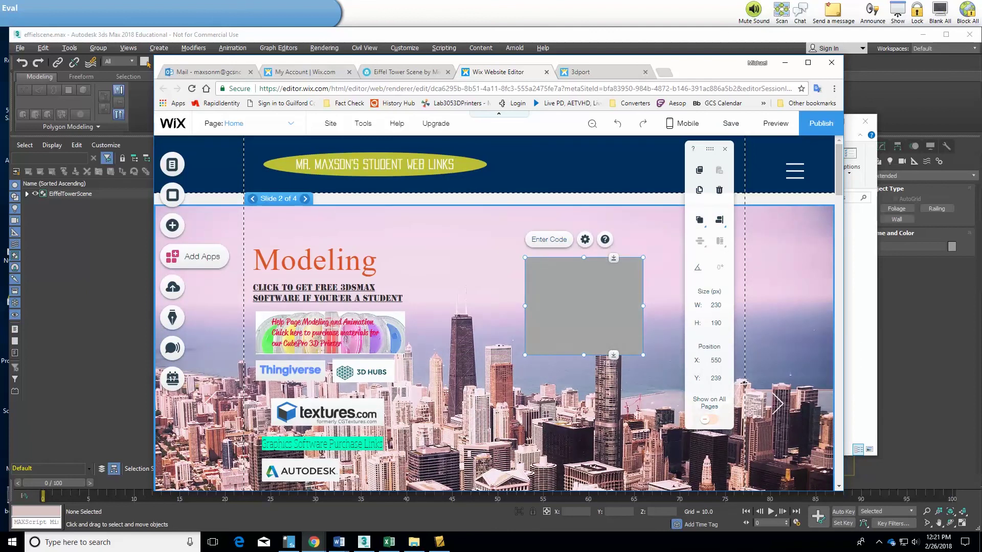
Paste the copied Sketchfab embed code into the HTML element's settings as Code and apply it
{"action": "left_click", "coordinate": [585, 239]}
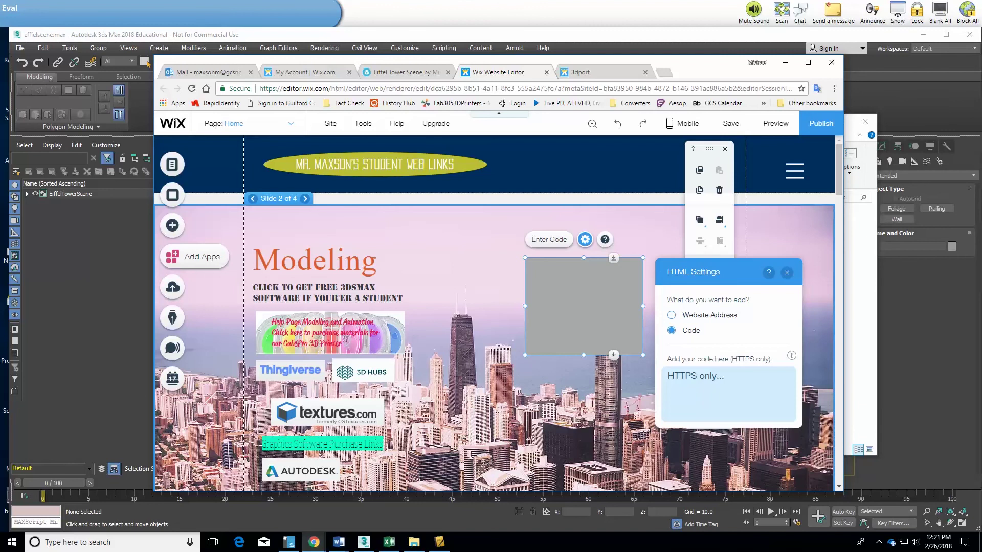
{"action": "left_click", "coordinate": [693, 379]}
{"action": "right_click", "coordinate": [693, 380]}
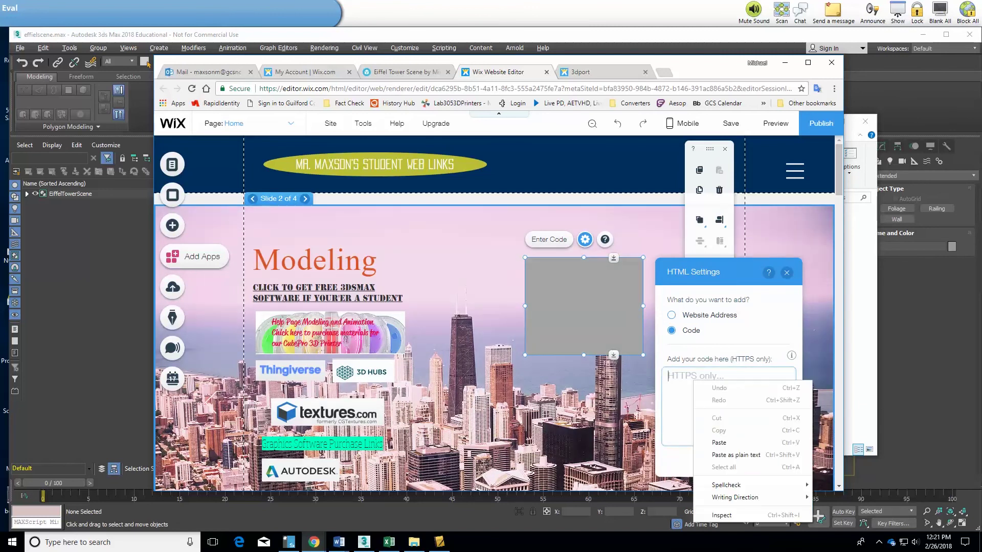
{"action": "left_click", "coordinate": [719, 442]}
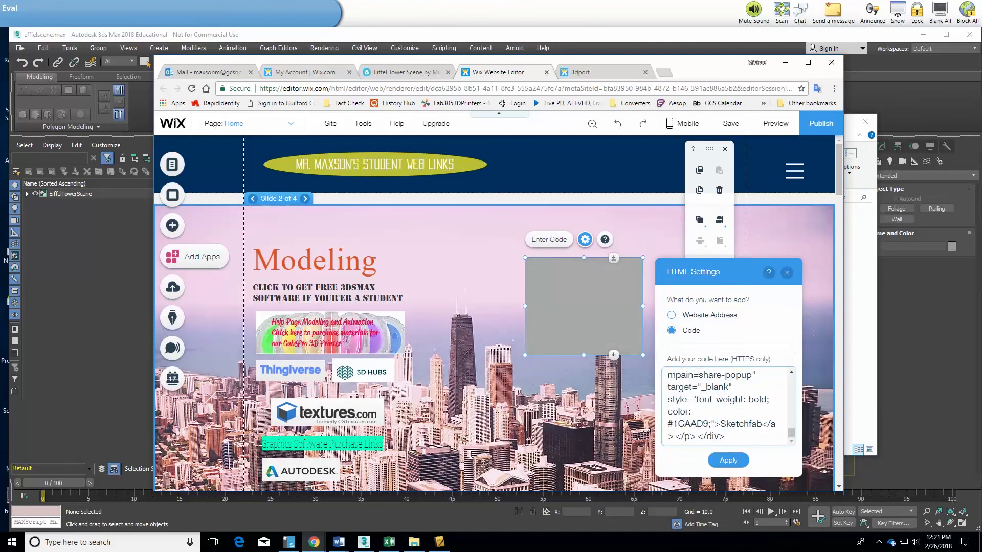
{"action": "left_click", "coordinate": [729, 461]}
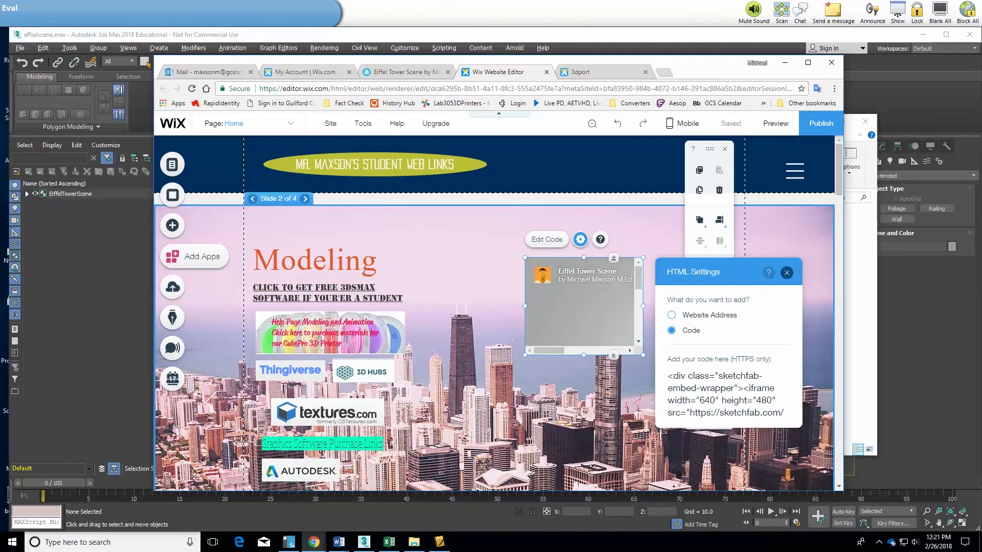
{"action": "left_click", "coordinate": [787, 273]}
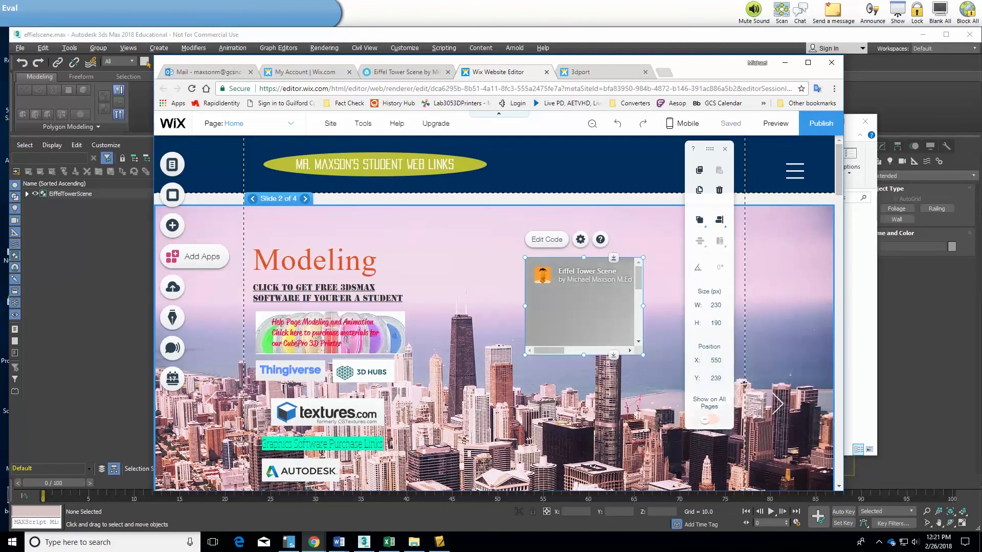
Enlarge the embedded viewer to about 610 × 494 px and move it to about X 348, Y 183 on the slide
{"action": "mouse_move", "coordinate": [643, 354]}
{"action": "left_mouse_down"}
{"action": "mouse_move", "coordinate": [757, 481]}
{"action": "mouse_move", "coordinate": [815, 484]}
{"action": "left_mouse_up"}
{"action": "left_click_drag", "start_coordinate": [614, 328], "coordinate": [537, 306]}
{"action": "left_click_drag", "start_coordinate": [745, 383], "coordinate": [744, 382]}
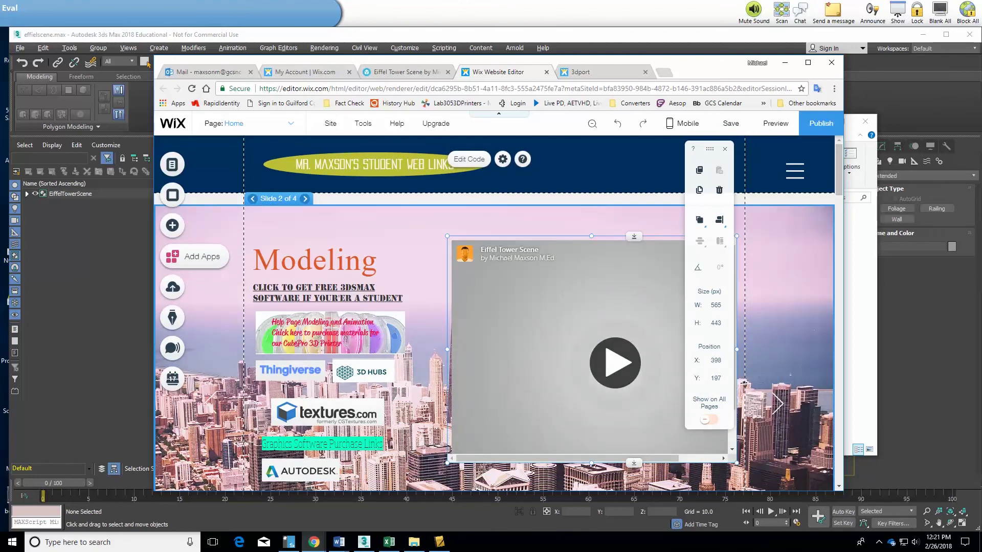
{"action": "left_click_drag", "start_coordinate": [737, 463], "coordinate": [760, 490]}
{"action": "left_click_drag", "start_coordinate": [603, 332], "coordinate": [573, 329]}
{"action": "mouse_move", "coordinate": [744, 383]}
{"action": "left_mouse_down"}
{"action": "mouse_move", "coordinate": [754, 386]}
{"action": "mouse_move", "coordinate": [745, 383]}
{"action": "left_mouse_up"}
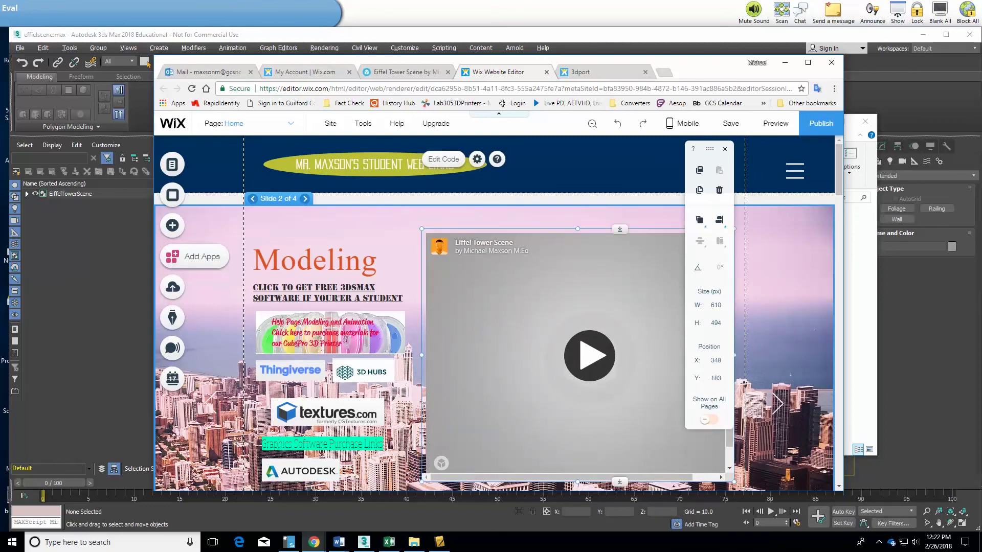
Publish the Wix site with the embedded model and reload the live 3dport page to check it
{"action": "left_click", "coordinate": [598, 72]}
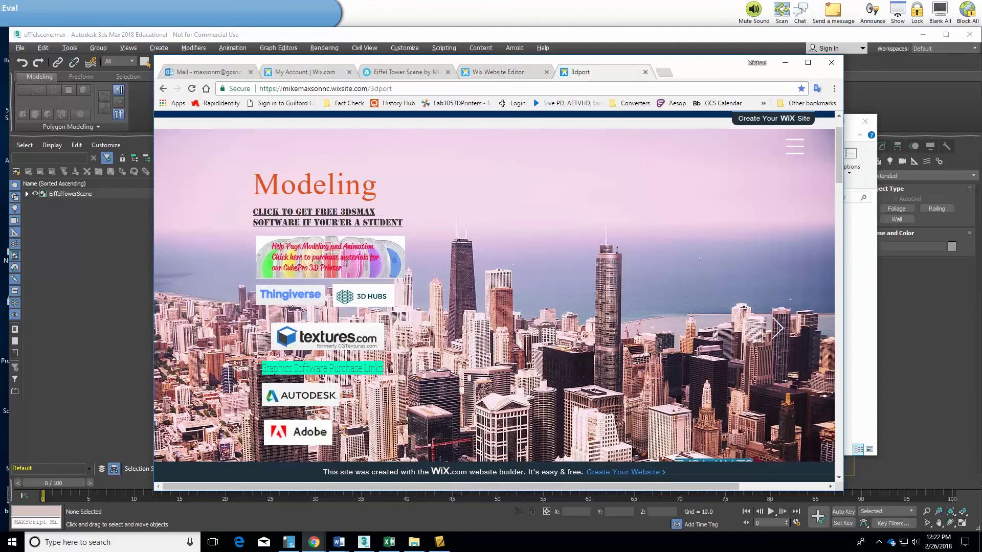
{"action": "key", "text": "ctrl+shift+Tab"}
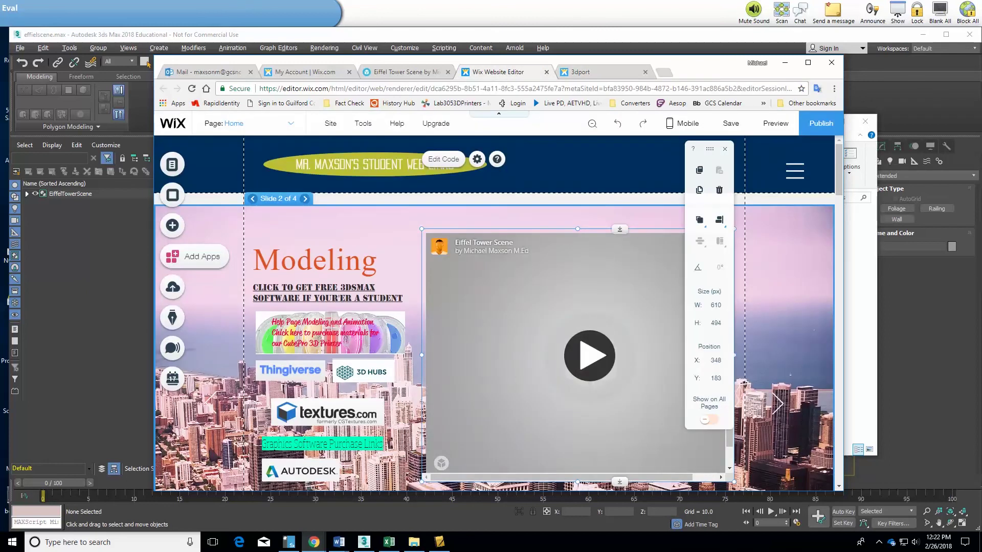
{"action": "left_click", "coordinate": [821, 123]}
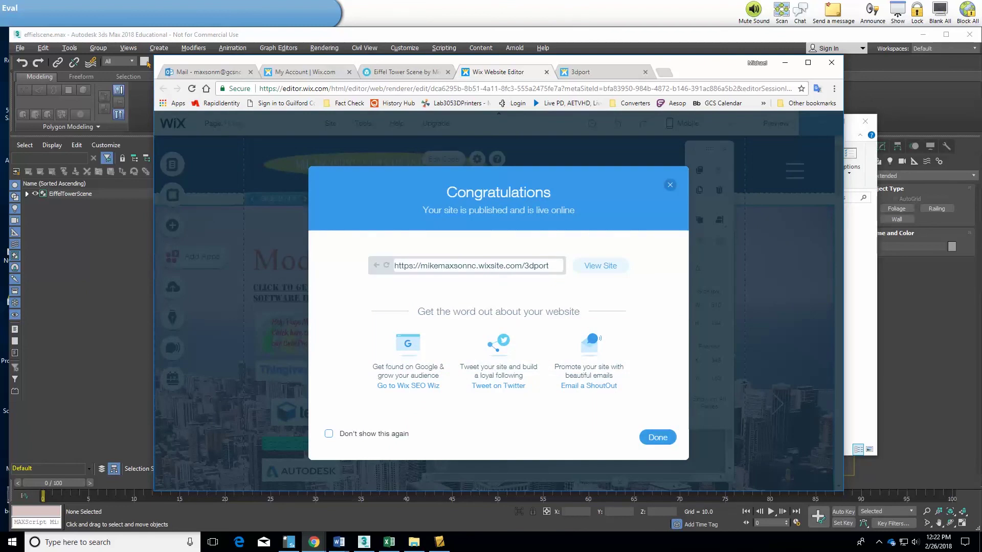
{"action": "left_click", "coordinate": [658, 438]}
{"action": "left_click", "coordinate": [601, 72]}
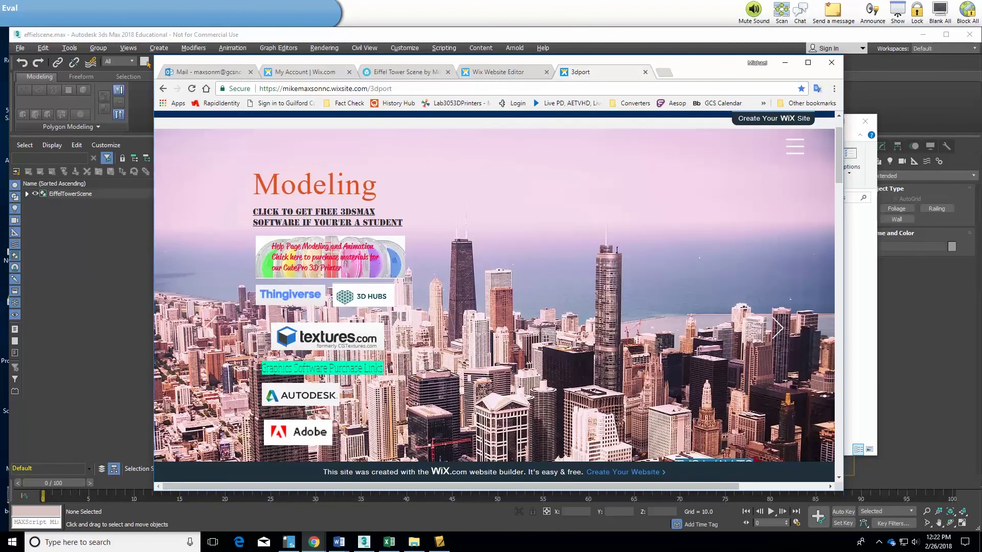
{"action": "left_click", "coordinate": [192, 88]}
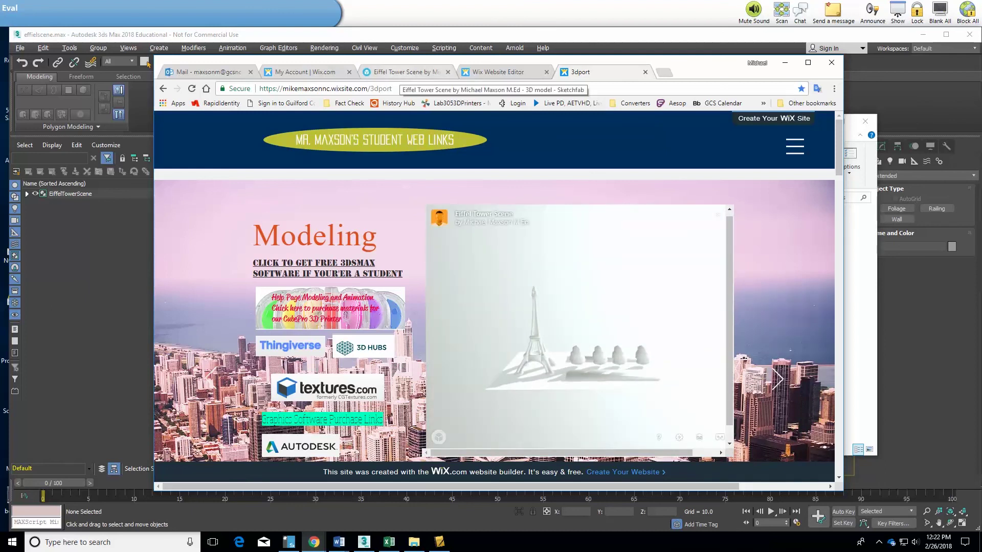
Review Sketchfab's upgrade plans, comparing prices and upload limits, and return to the live 3dport page
{"action": "left_click", "coordinate": [400, 73]}
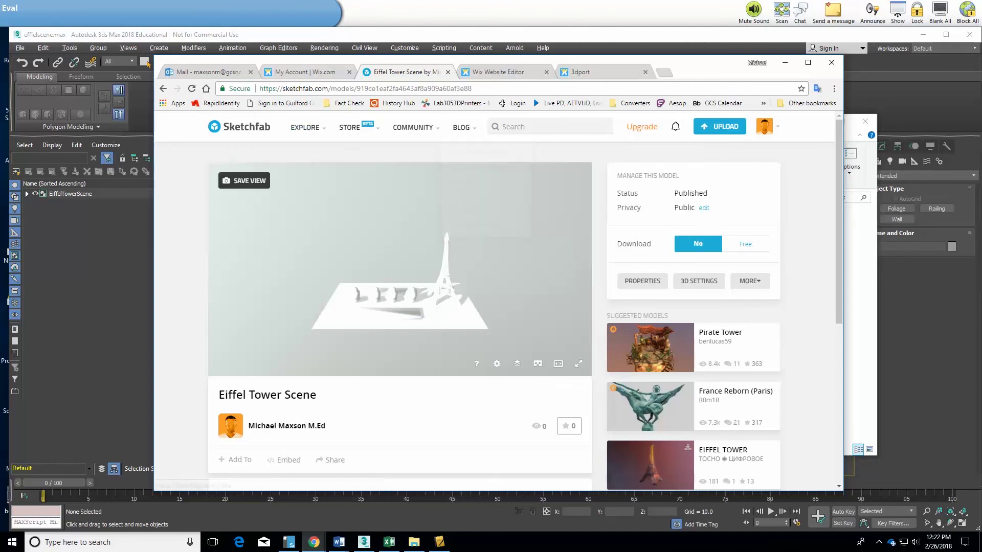
{"action": "left_click", "coordinate": [677, 137]}
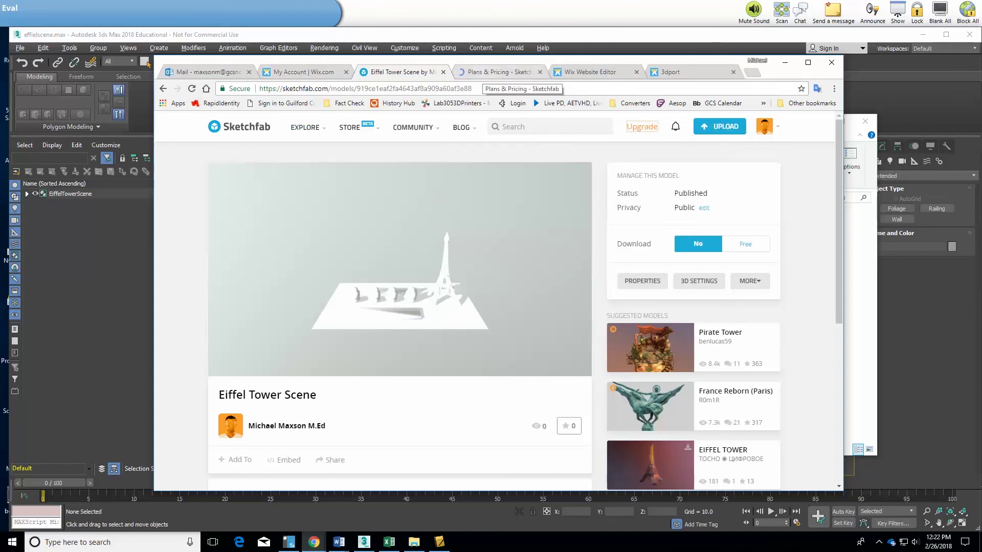
{"action": "left_click", "coordinate": [493, 71]}
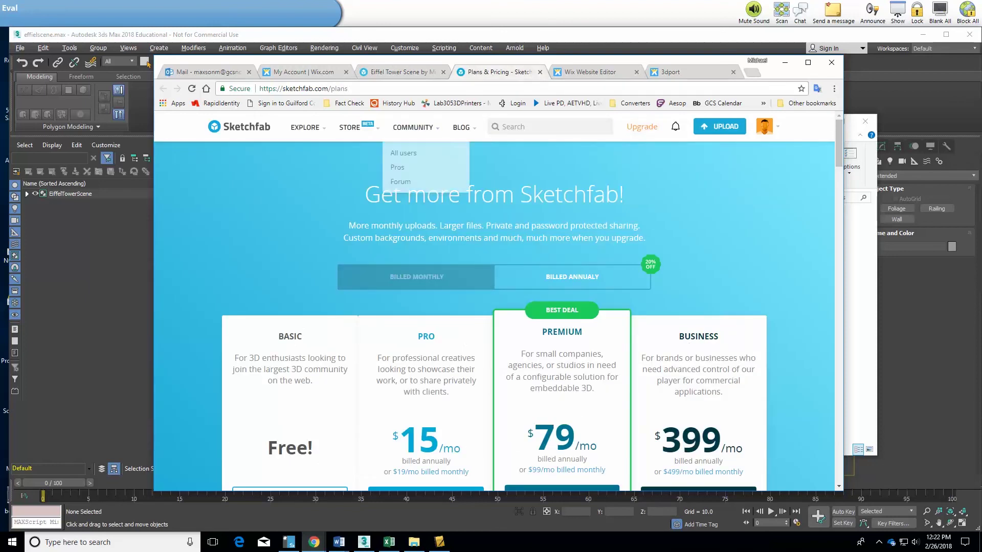
{"action": "scroll", "coordinate": [494, 307], "scroll_direction": "down", "scroll_amount": 3}
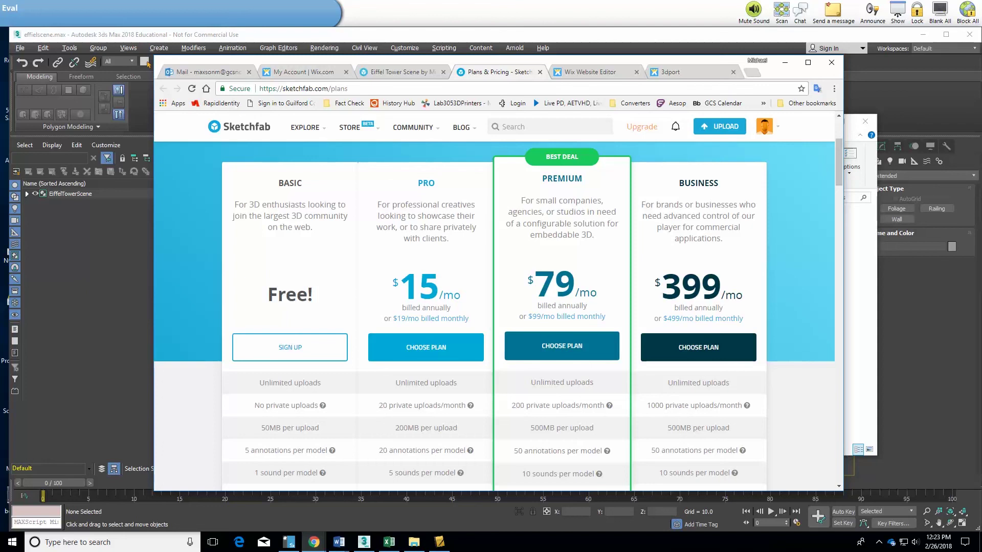
{"action": "left_click", "coordinate": [675, 72]}
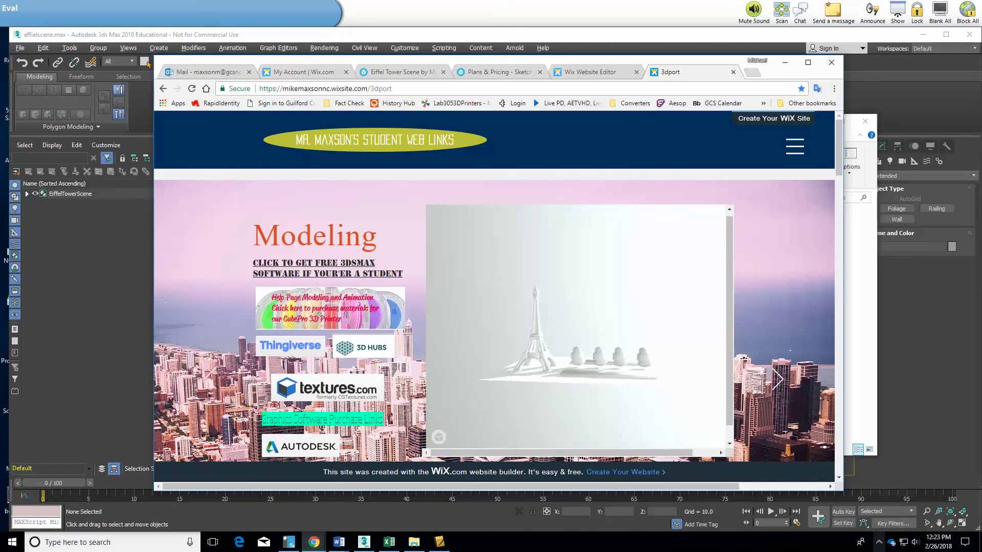
{"action": "left_click", "coordinate": [879, 543]}
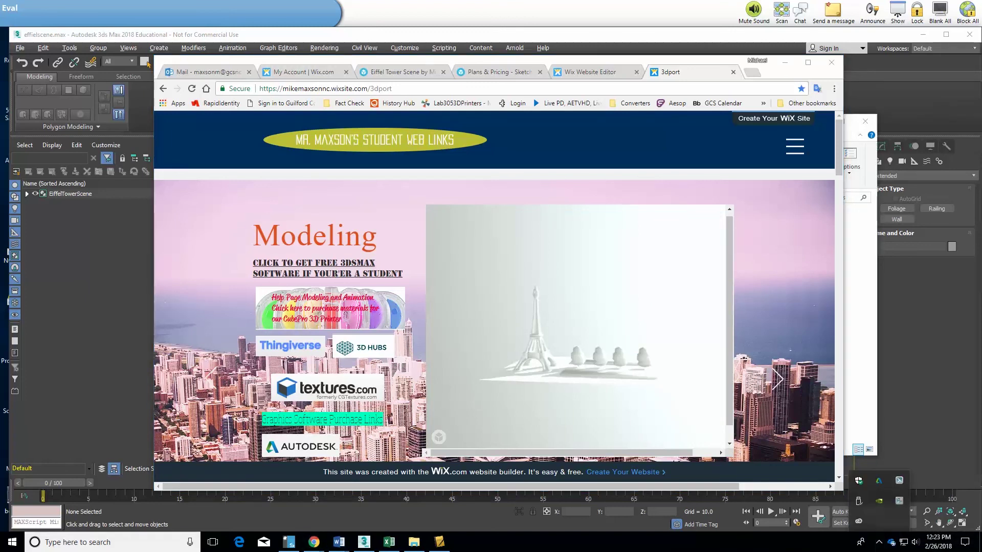